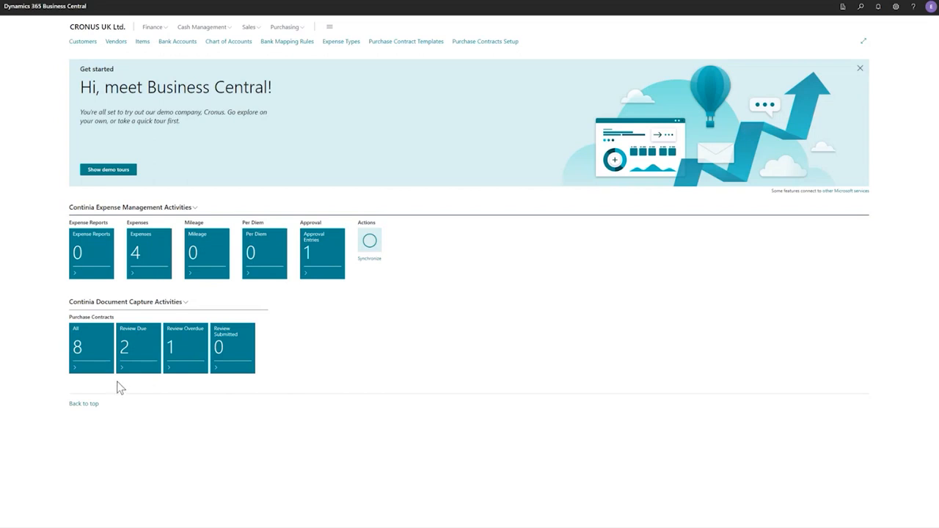
Create a new purchase contract of type Expense for the vendor Graphic Design Institute
{"action": "left_click", "coordinate": [95, 350]}
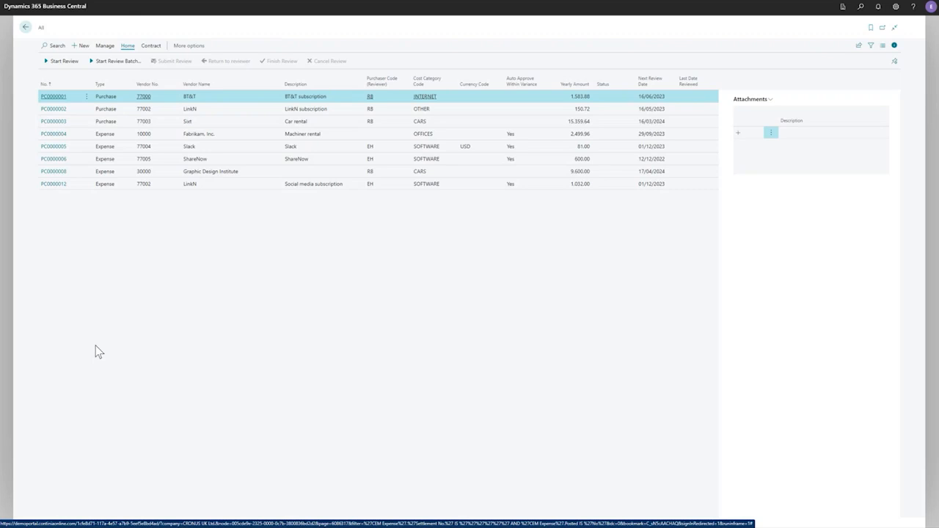
{"action": "left_click", "coordinate": [84, 47]}
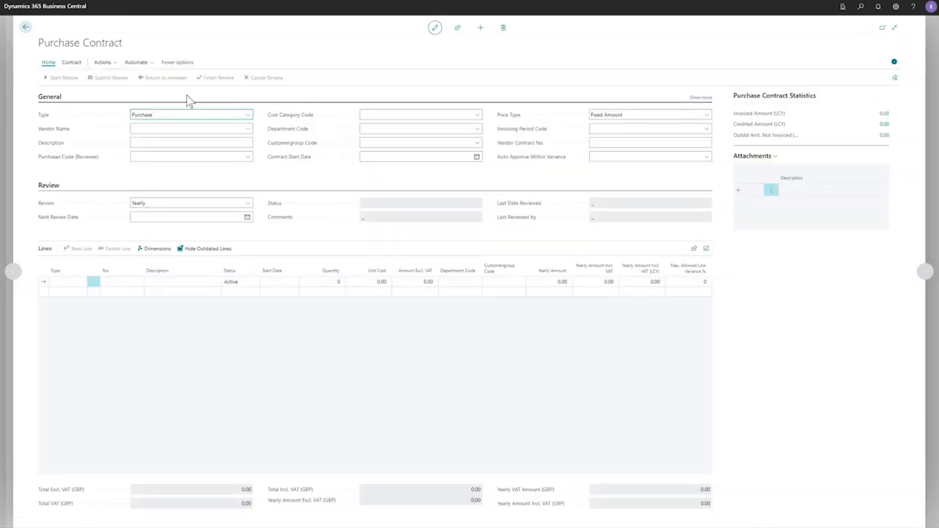
{"action": "left_click", "coordinate": [250, 117]}
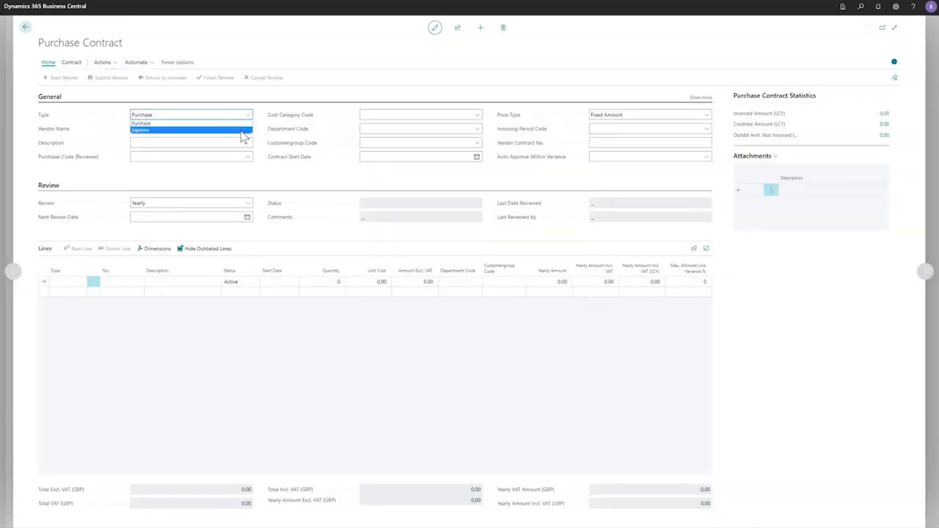
{"action": "left_click", "coordinate": [241, 130]}
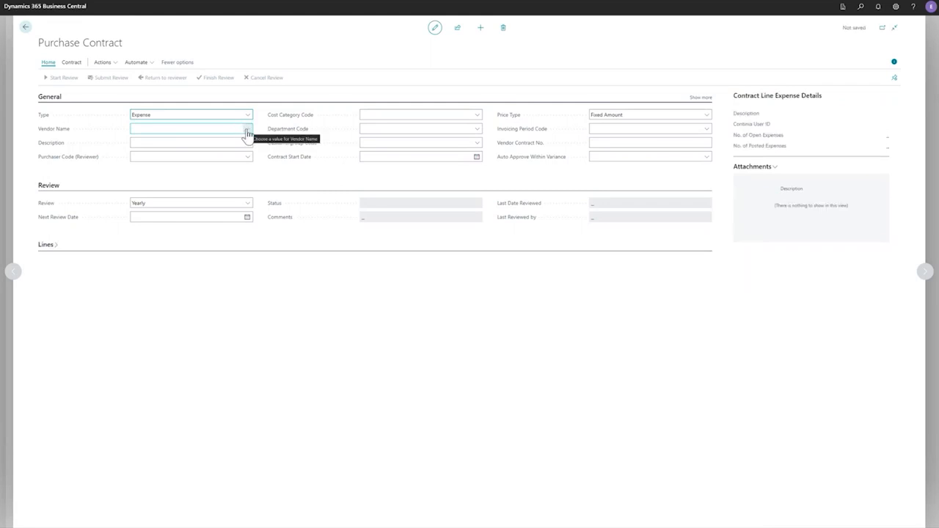
{"action": "left_click", "coordinate": [247, 130]}
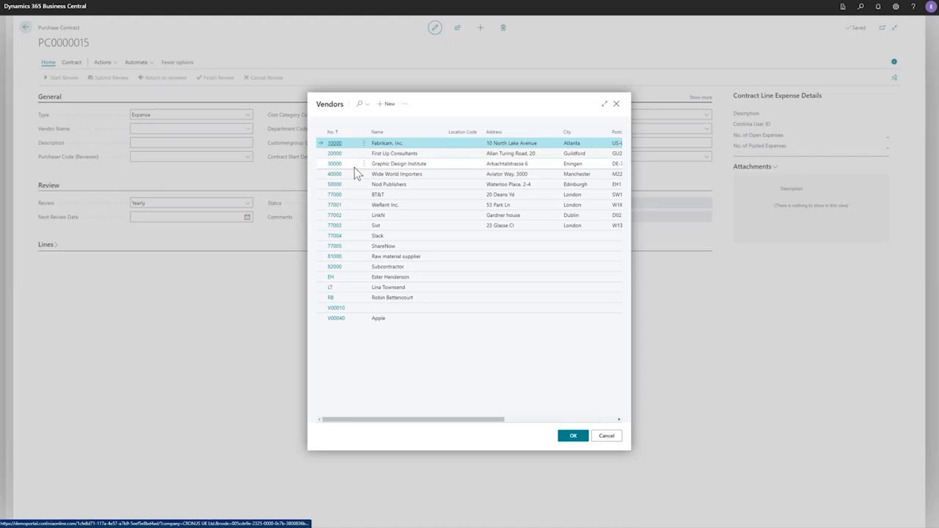
{"action": "double_click", "coordinate": [337, 165]}
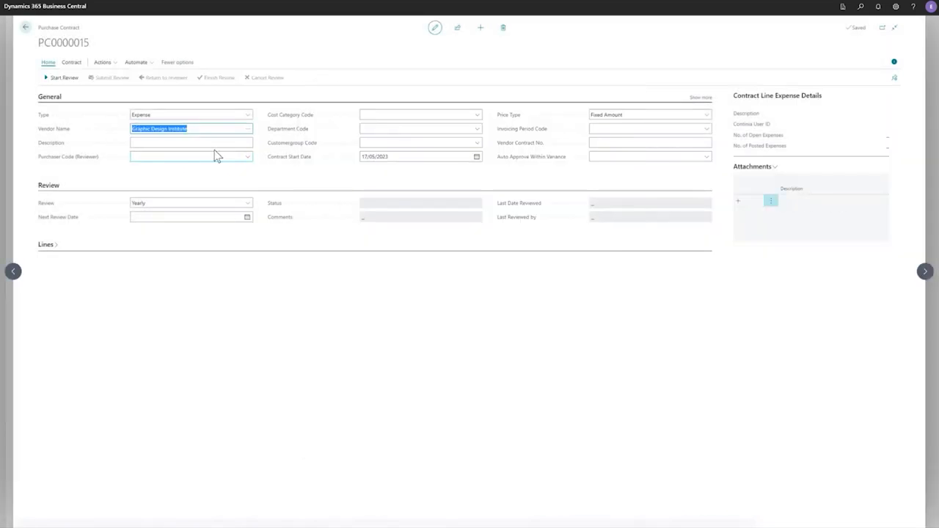
Set the contract's description to Graphic, the reviewer's purchaser code to EH and the cost category to BUILDINGS
{"action": "left_click", "coordinate": [221, 143]}
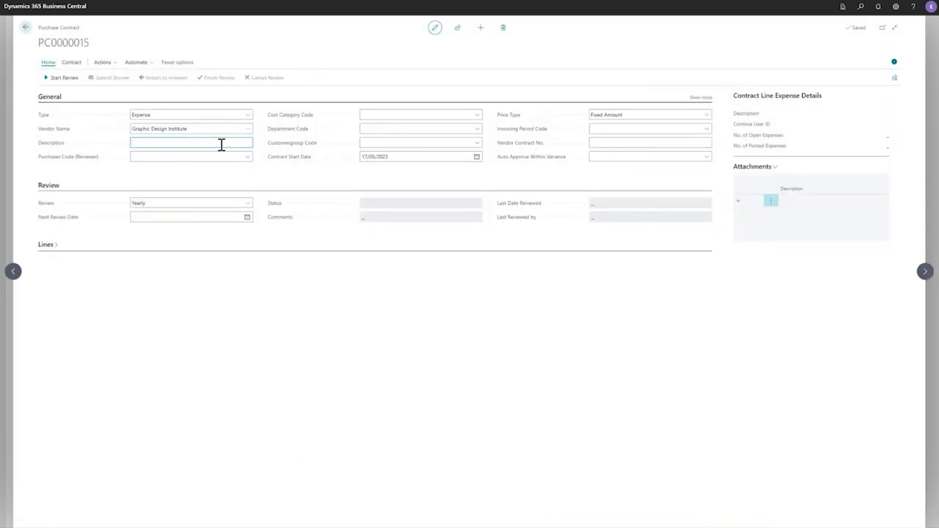
{"action": "type", "text": "Graphic"}
{"action": "key", "text": "Tab"}
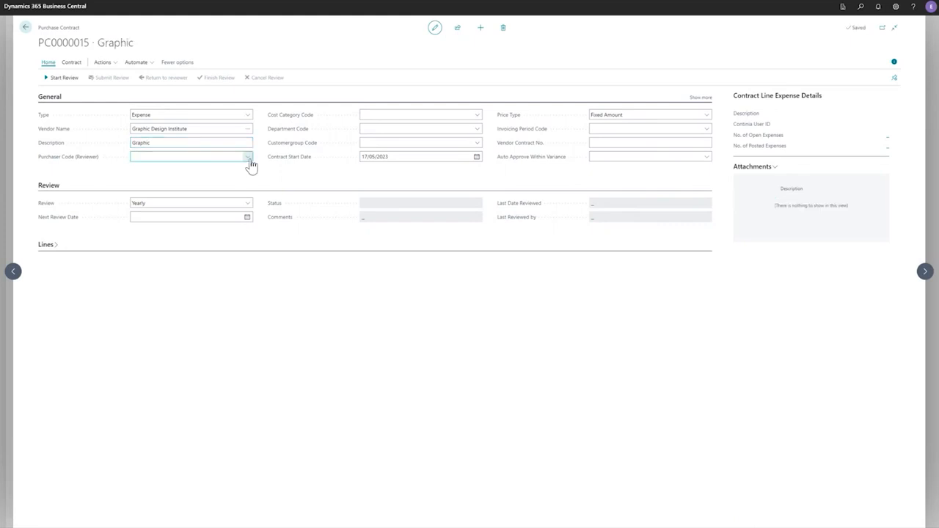
{"action": "left_click", "coordinate": [249, 161]}
{"action": "left_click", "coordinate": [176, 201]}
{"action": "left_click", "coordinate": [475, 117]}
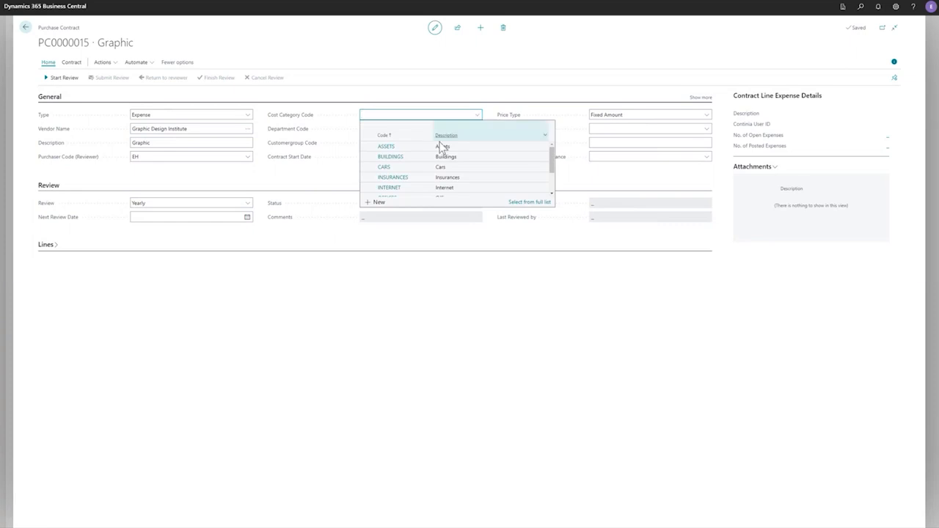
{"action": "left_click", "coordinate": [396, 157]}
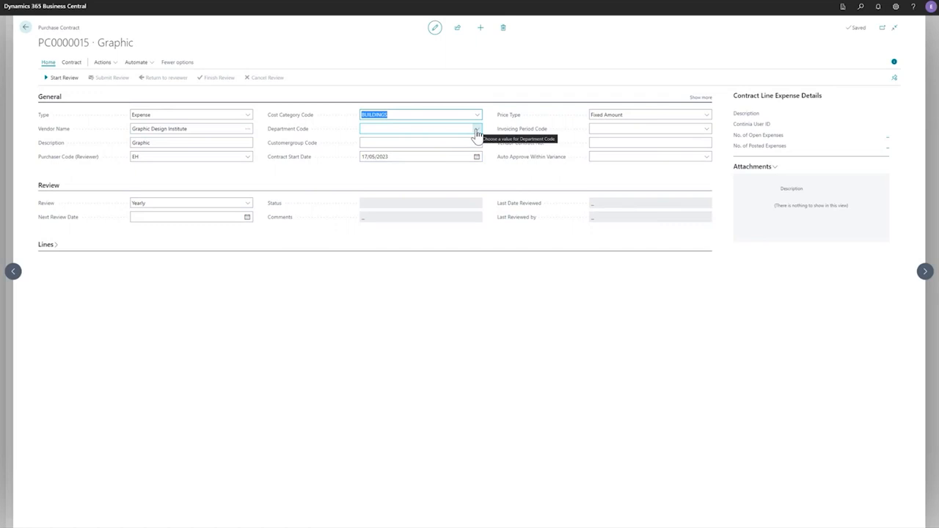
{"action": "left_click", "coordinate": [438, 157]}
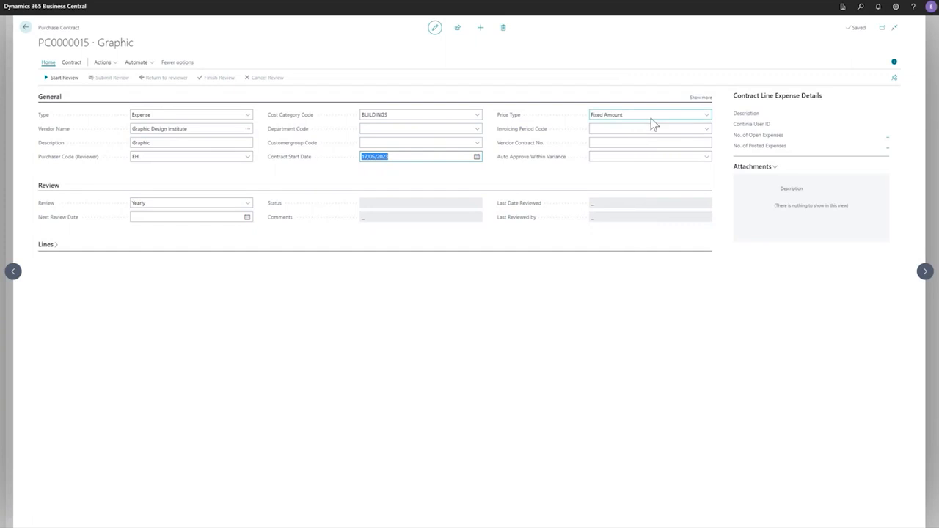
Set the invoicing period to MONTH, the vendor contract number to GDI2023 and Auto Approve Within Variance to Yes
{"action": "left_click", "coordinate": [707, 130]}
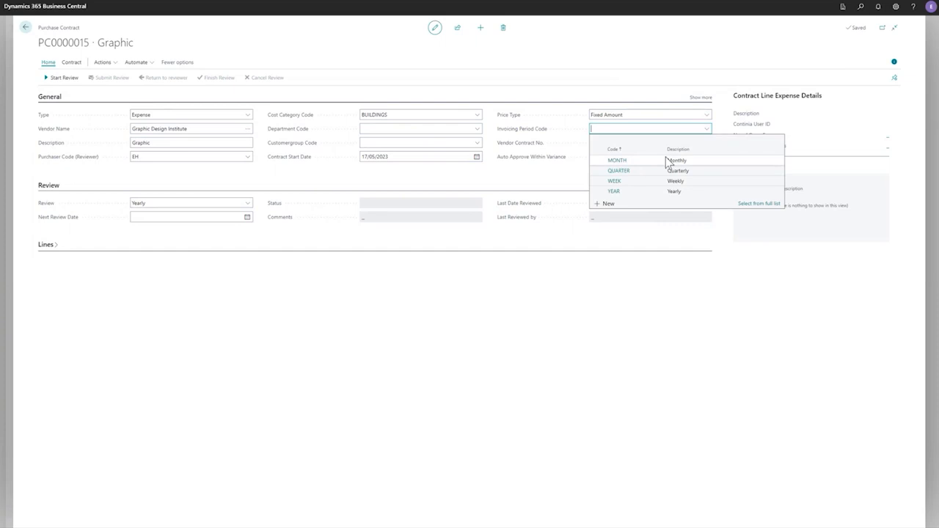
{"action": "left_click", "coordinate": [618, 161]}
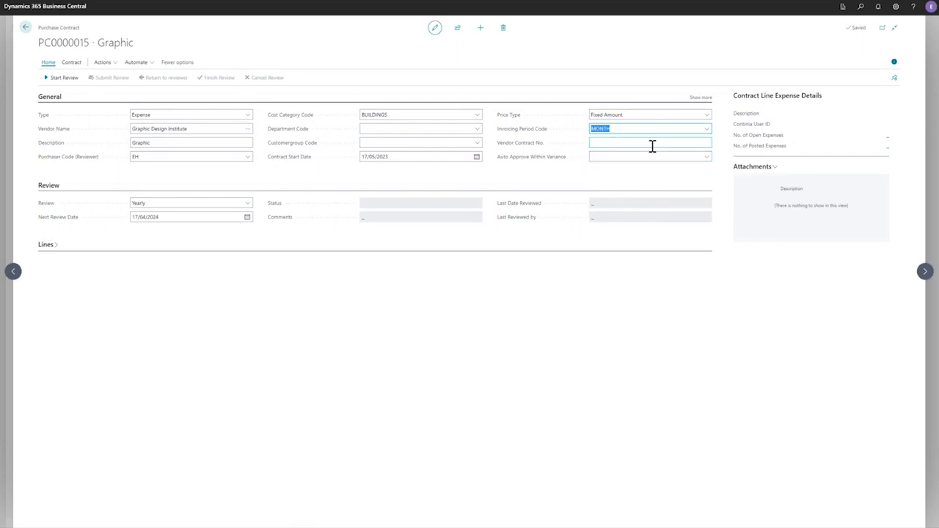
{"action": "left_click", "coordinate": [661, 144]}
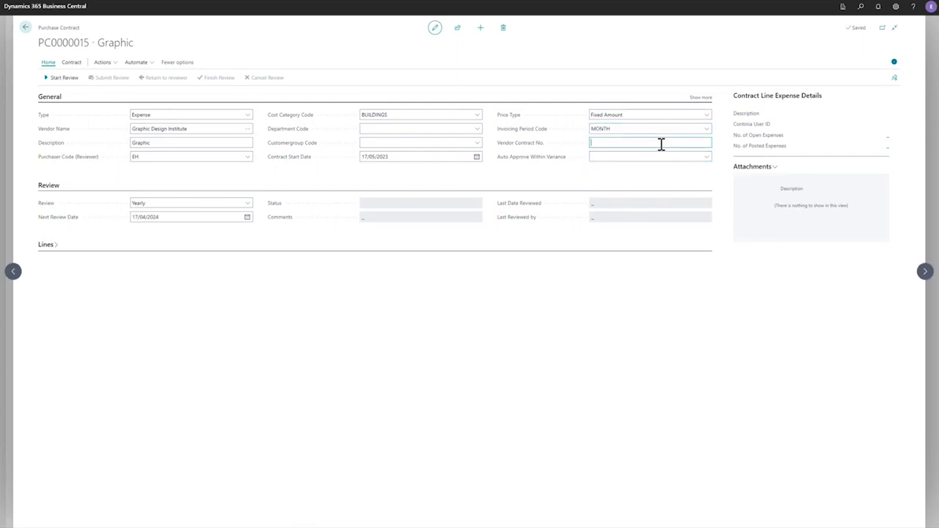
{"action": "type", "text": "GDI2023"}
{"action": "left_click", "coordinate": [706, 158]}
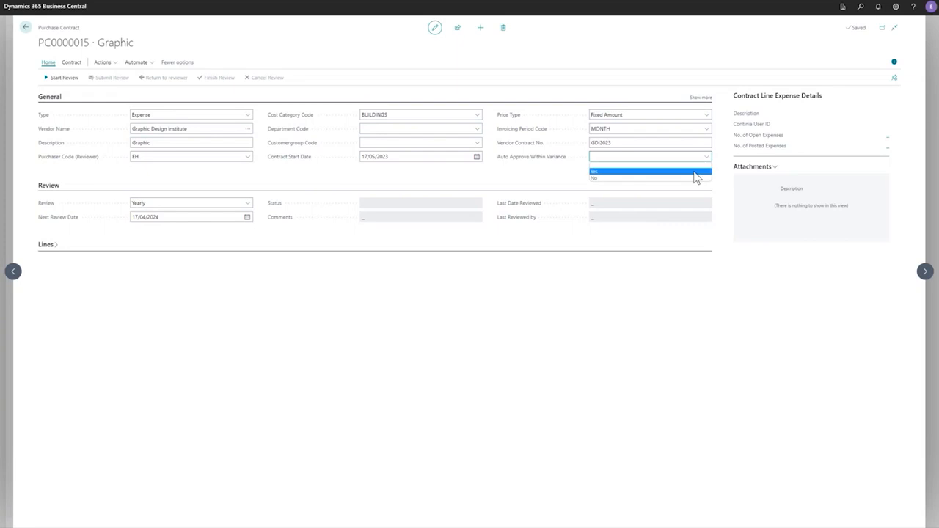
{"action": "left_click", "coordinate": [693, 173]}
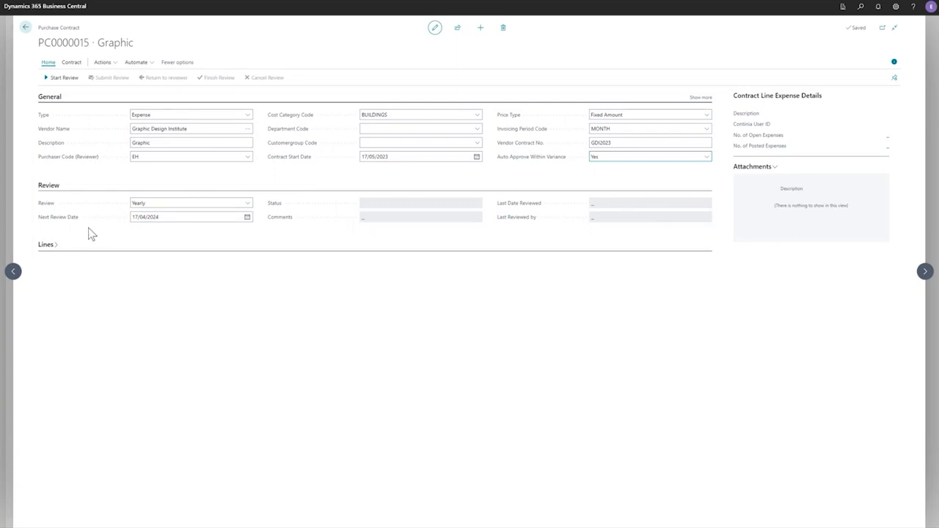
Expand the contract lines and set the first line's start date to 01/01/2023
{"action": "mouse_move", "coordinate": [65, 223]}
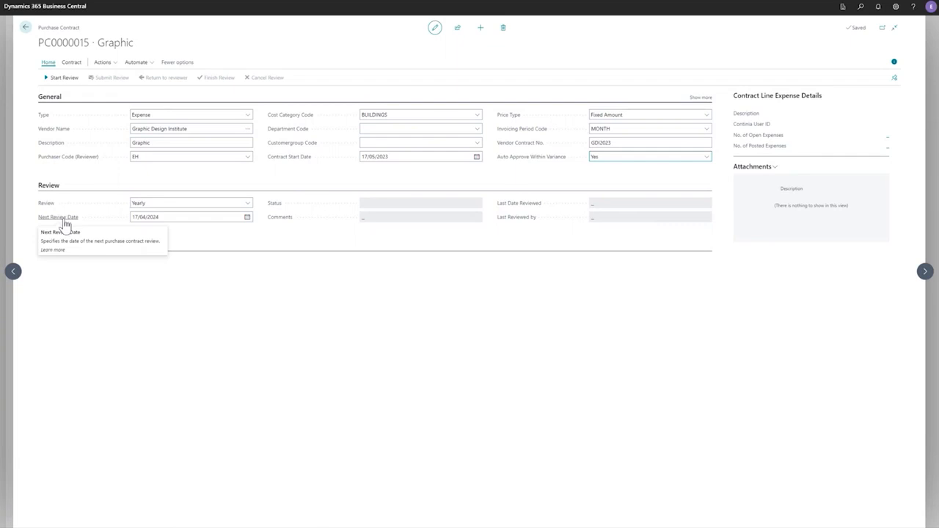
{"action": "left_click", "coordinate": [49, 247]}
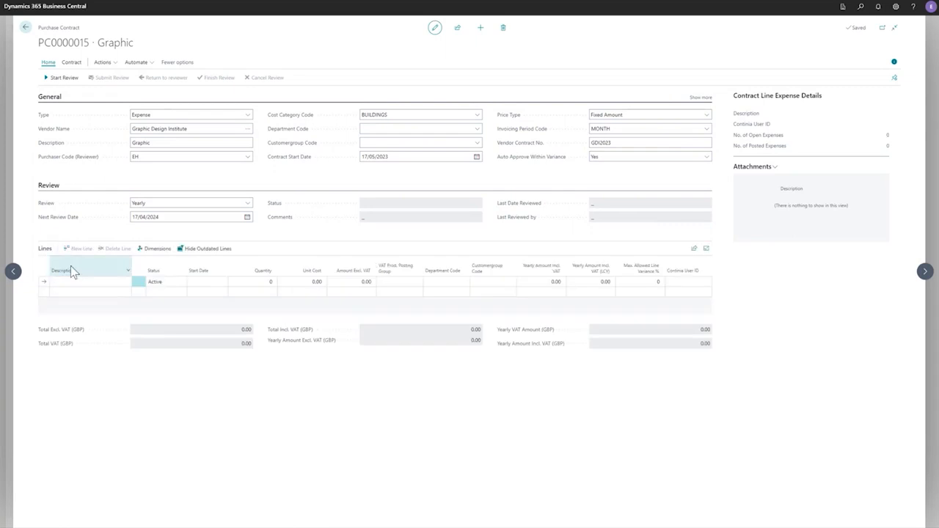
{"action": "left_click", "coordinate": [209, 281]}
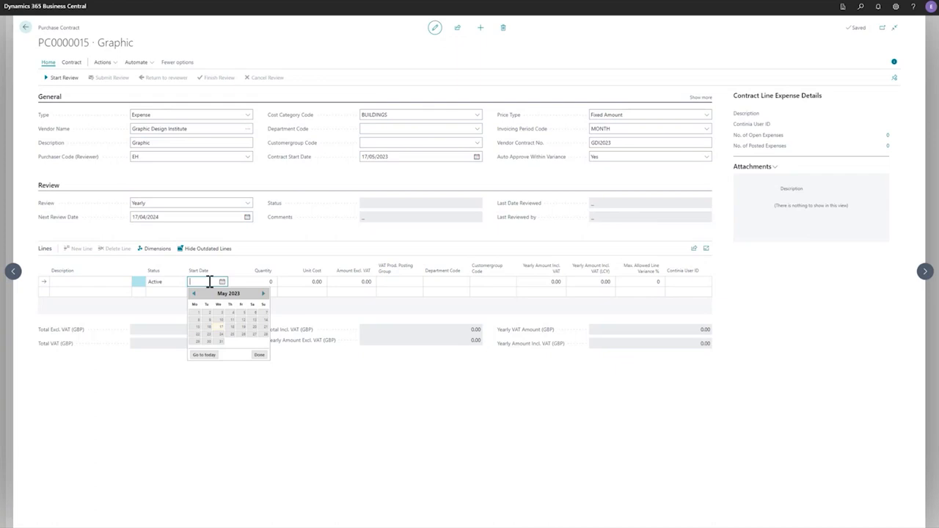
{"action": "type", "text": "17052023"}
{"action": "key", "text": "Tab"}
{"action": "left_click", "coordinate": [215, 291]}
{"action": "type", "text": "101202"}
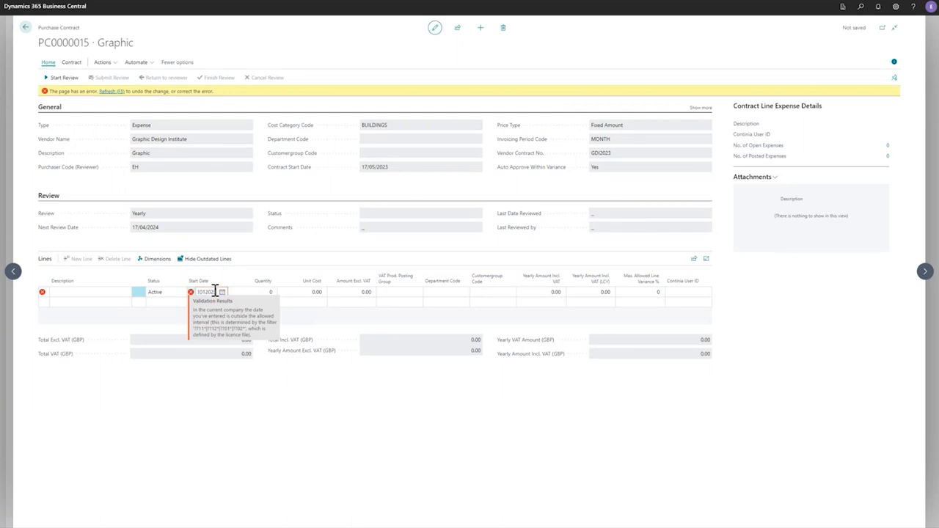
{"action": "type", "text": "3"}
Set the contract line's quantity to 1 and its unit cost to 250
{"action": "left_click", "coordinate": [268, 293]}
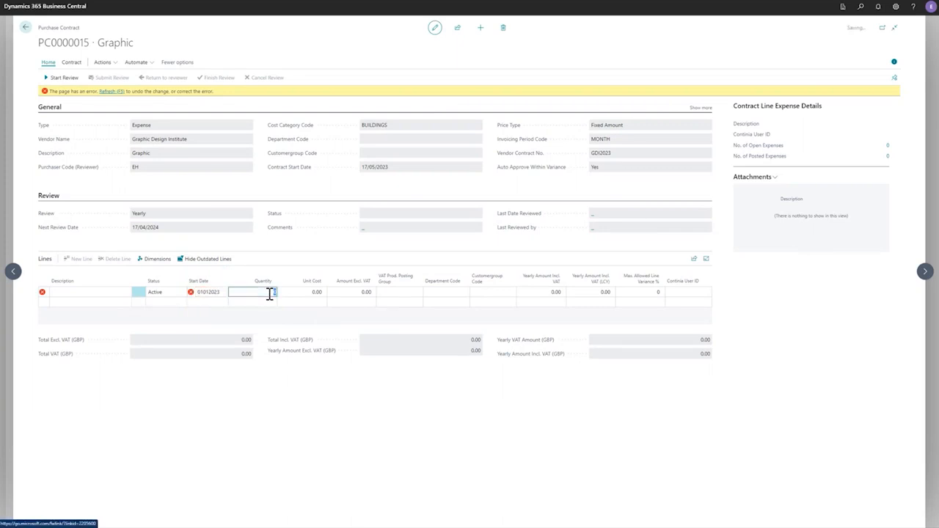
{"action": "type", "text": "1"}
{"action": "left_click", "coordinate": [303, 282]}
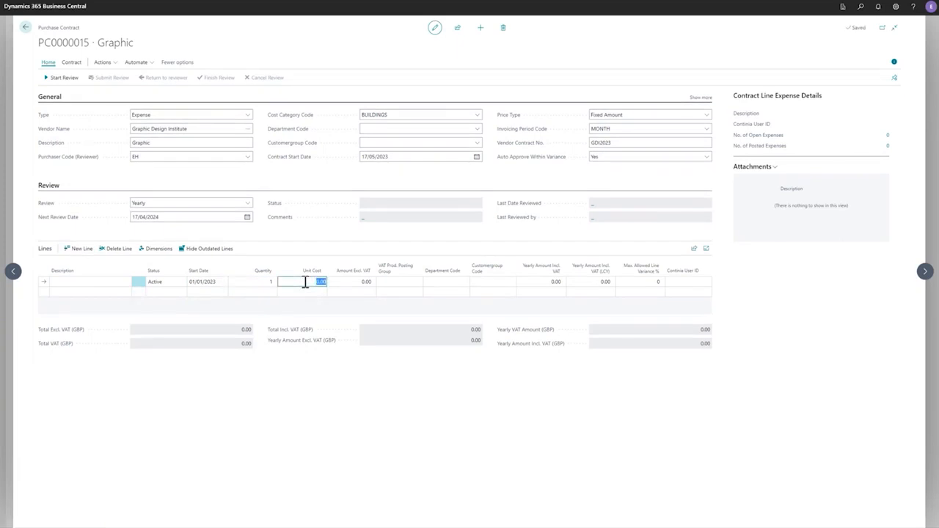
{"action": "type", "text": "25"}
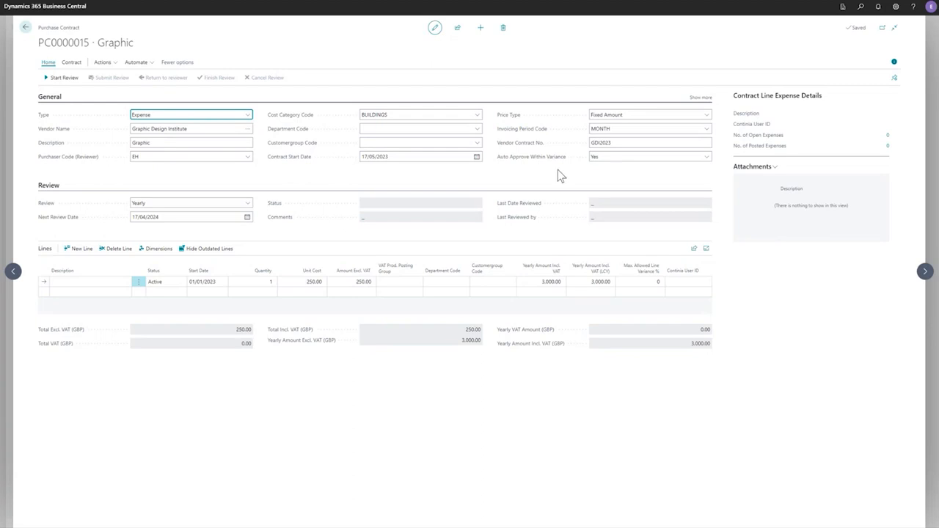
Leave the finished contract and open the Apple Green Hills expense from the expenses list
{"action": "left_click", "coordinate": [25, 30]}
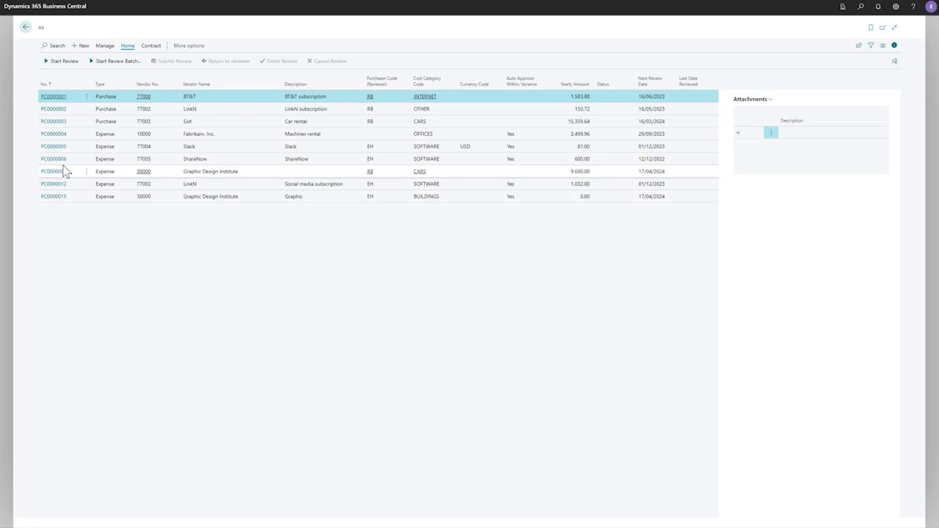
{"action": "left_click", "coordinate": [24, 30]}
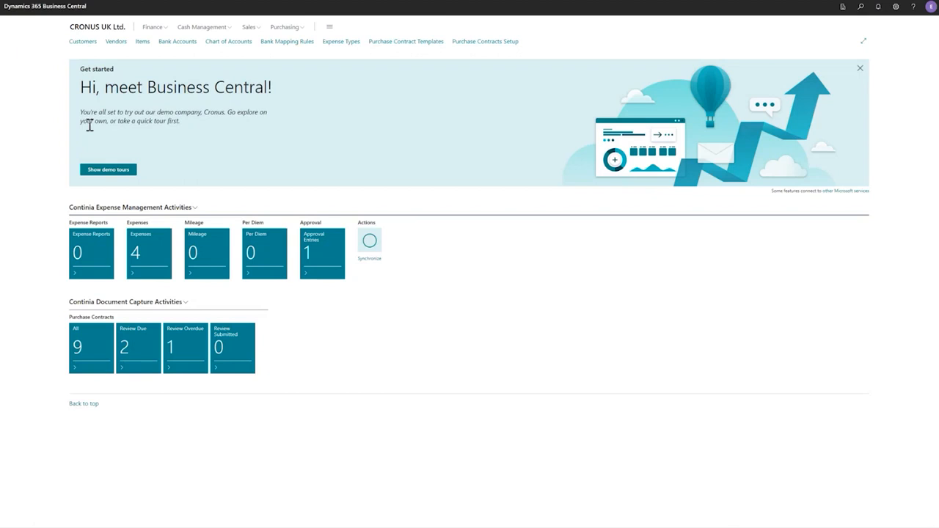
{"action": "left_click", "coordinate": [150, 253]}
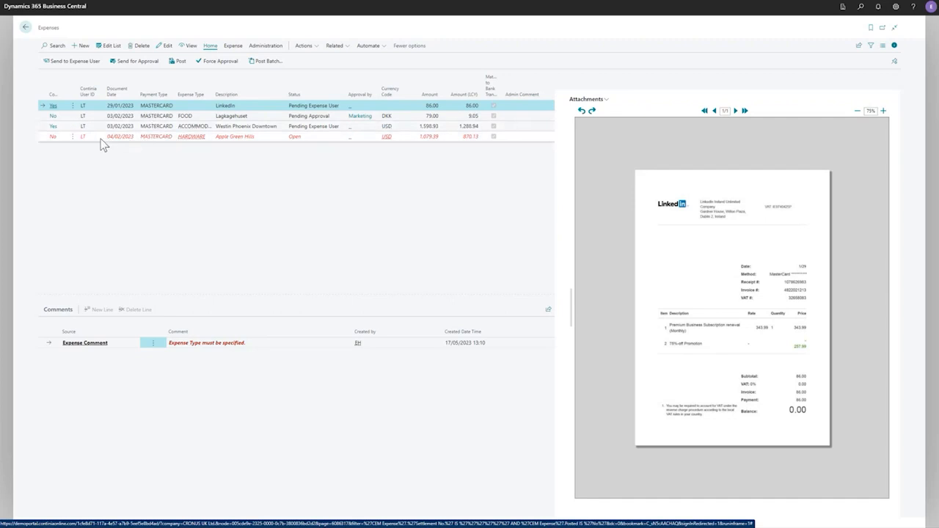
{"action": "left_click", "coordinate": [51, 139]}
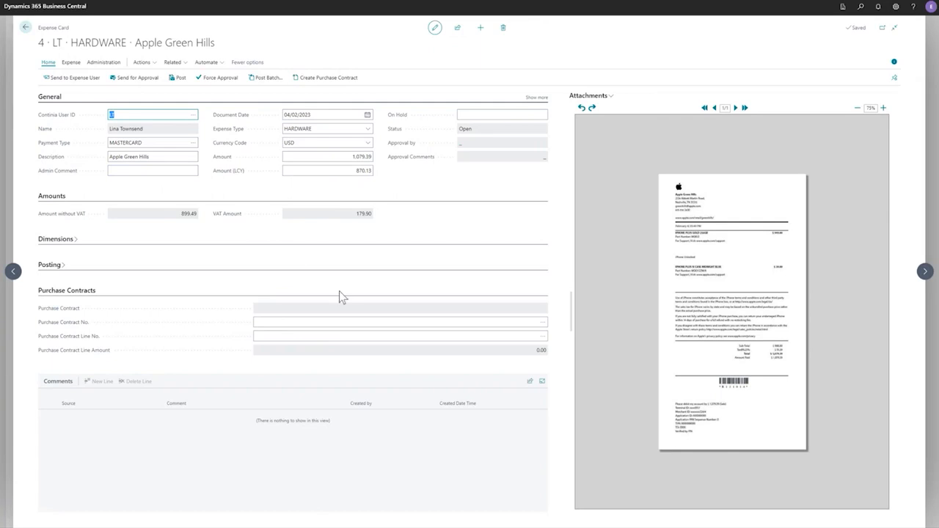
Start a purchase contract from this expense using contract template 002 with Apple as the vendor
{"action": "left_click", "coordinate": [332, 83]}
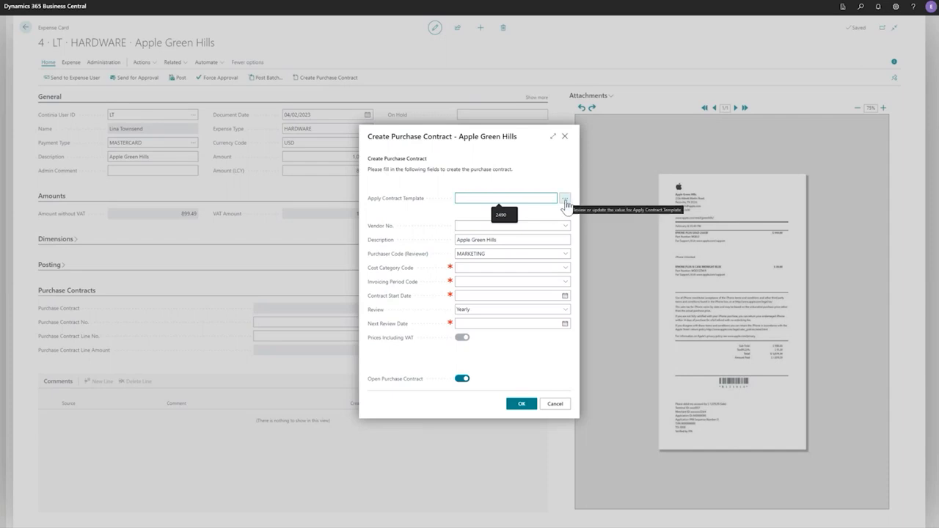
{"action": "left_click", "coordinate": [564, 200]}
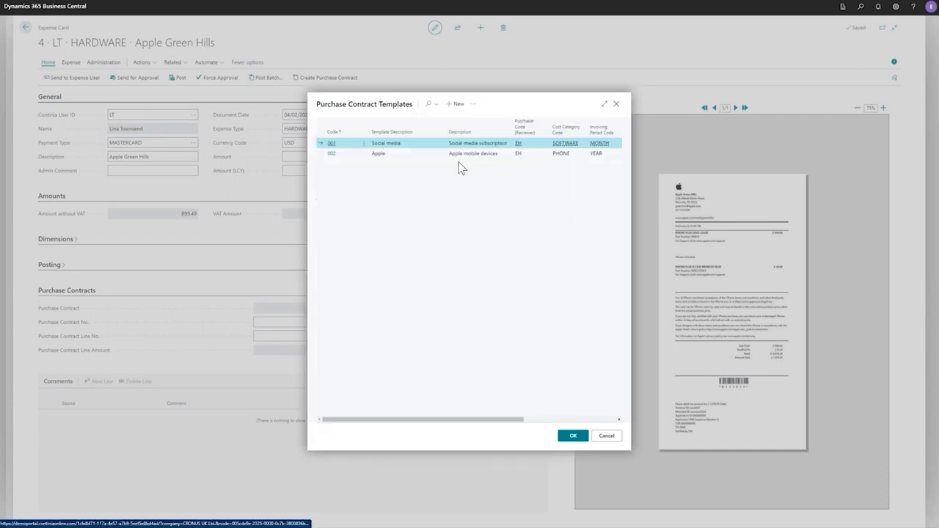
{"action": "left_click", "coordinate": [331, 153]}
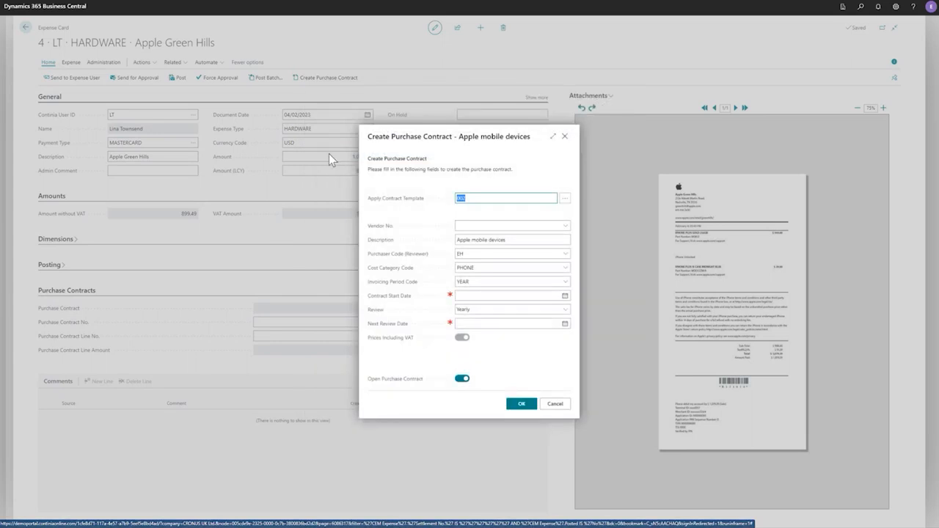
{"action": "left_click", "coordinate": [492, 226]}
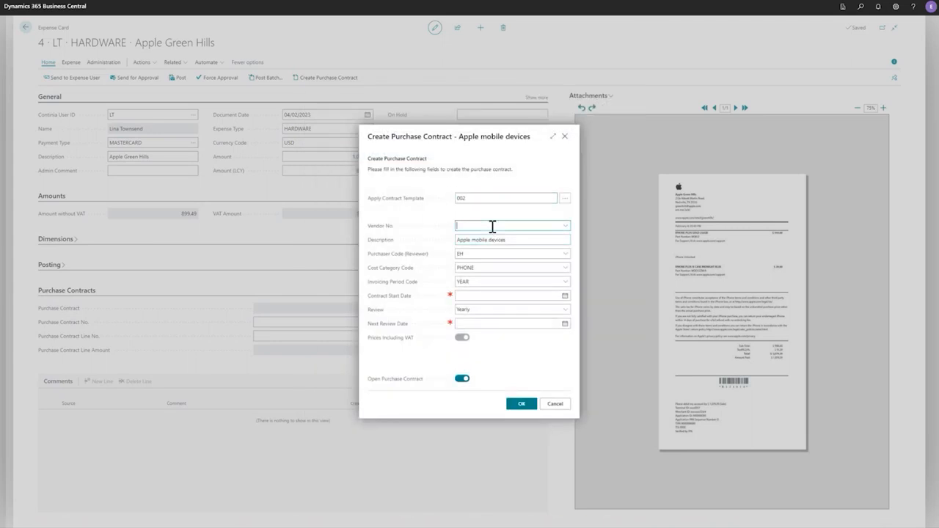
{"action": "type", "text": "appl"}
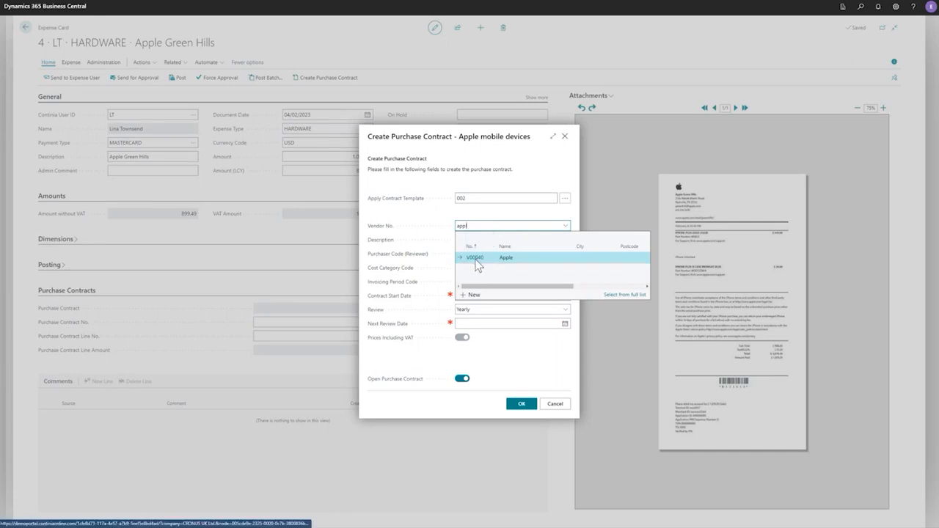
{"action": "left_click", "coordinate": [473, 259]}
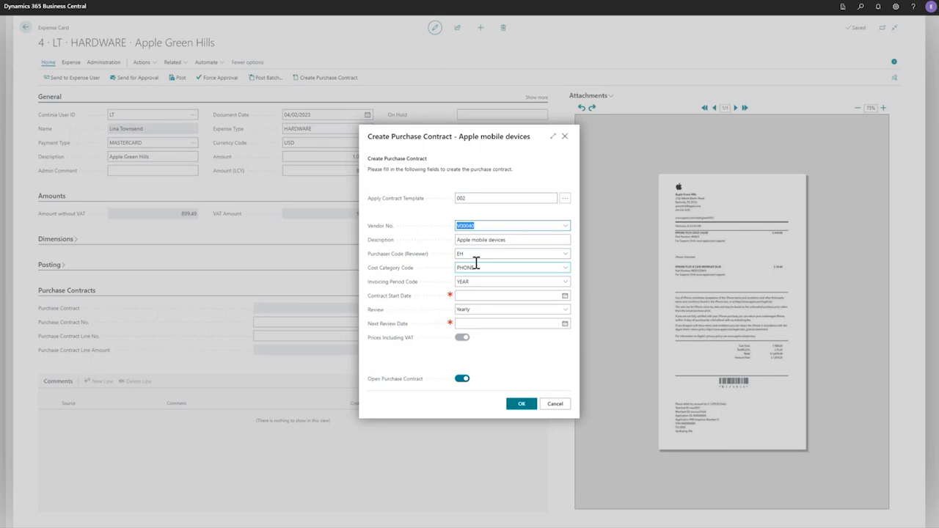
Set the contract start date to 01/01/2023 and create the purchase contract
{"action": "left_click", "coordinate": [463, 294]}
{"action": "type", "text": "01/01"}
{"action": "key", "text": "Tab"}
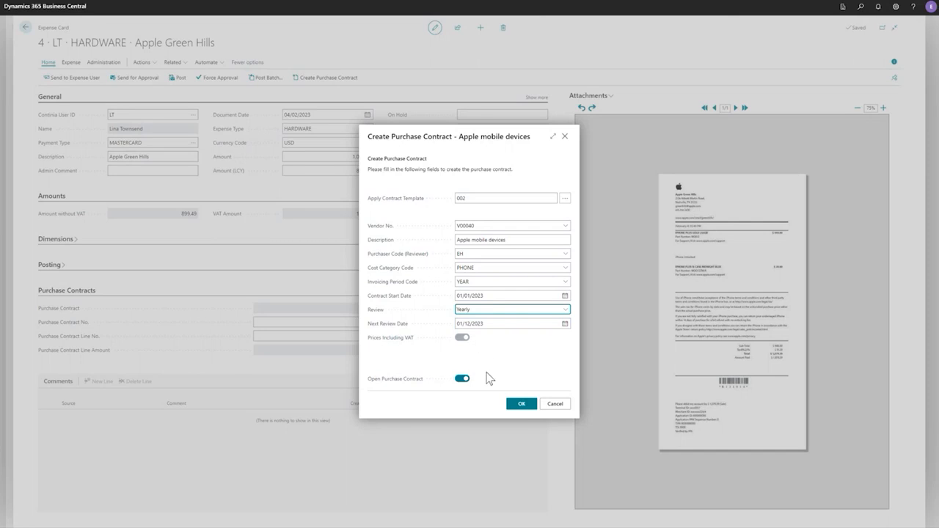
{"action": "left_click", "coordinate": [521, 406]}
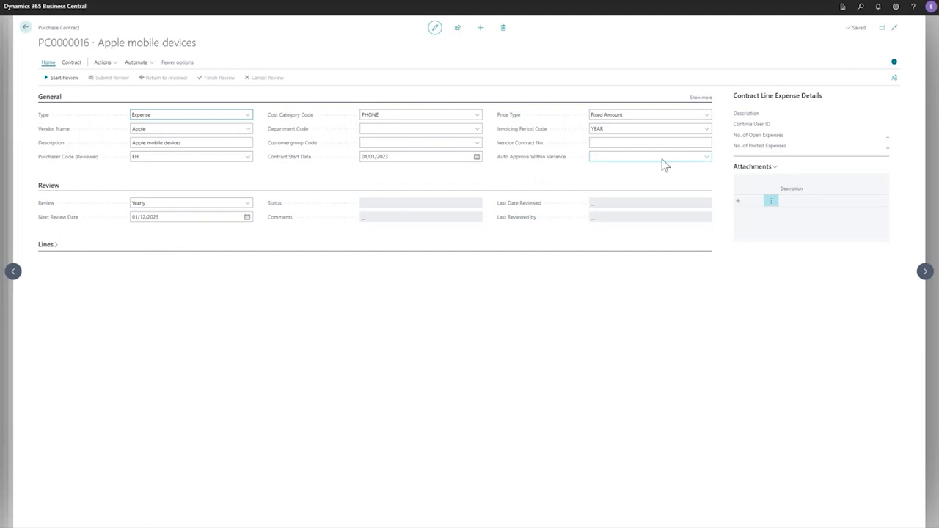
Set Auto Approve Within Variance to Yes on the Apple contract, expand its lines, and return to the expense
{"action": "left_click", "coordinate": [706, 158]}
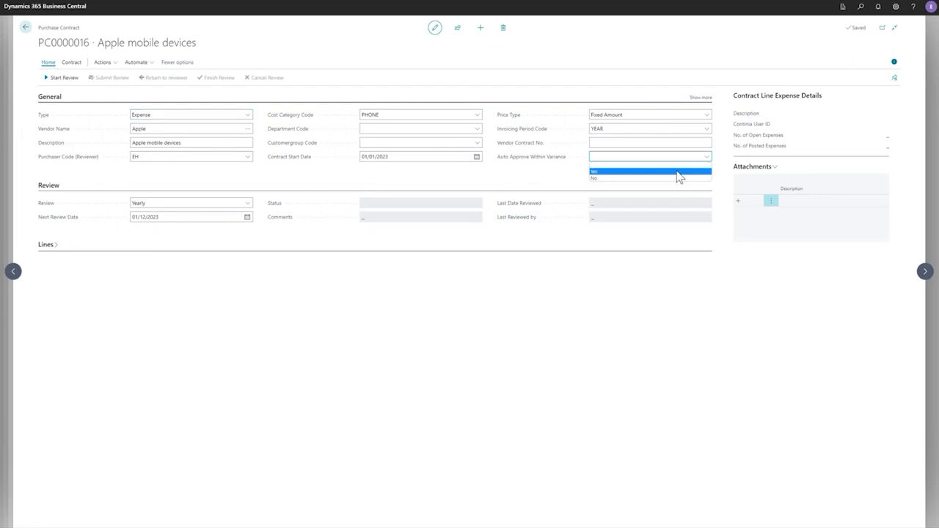
{"action": "left_click", "coordinate": [679, 173]}
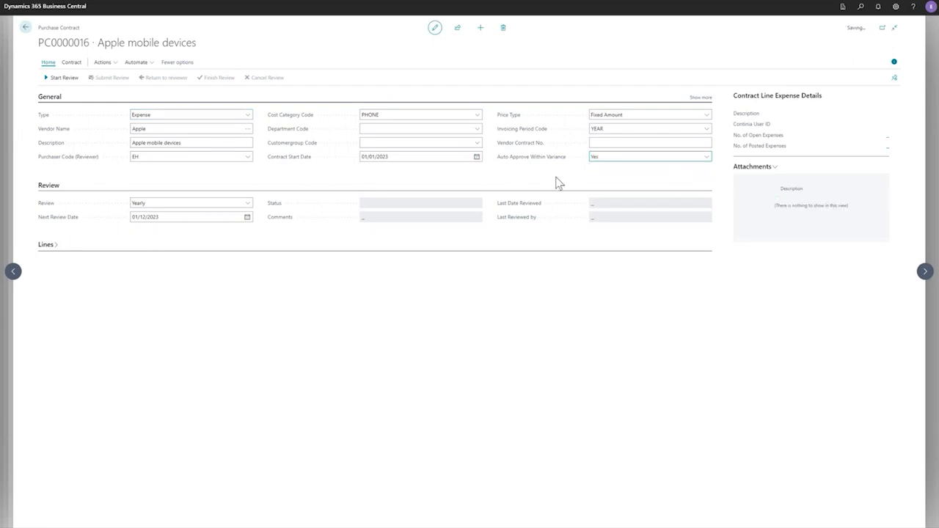
{"action": "left_click", "coordinate": [45, 247]}
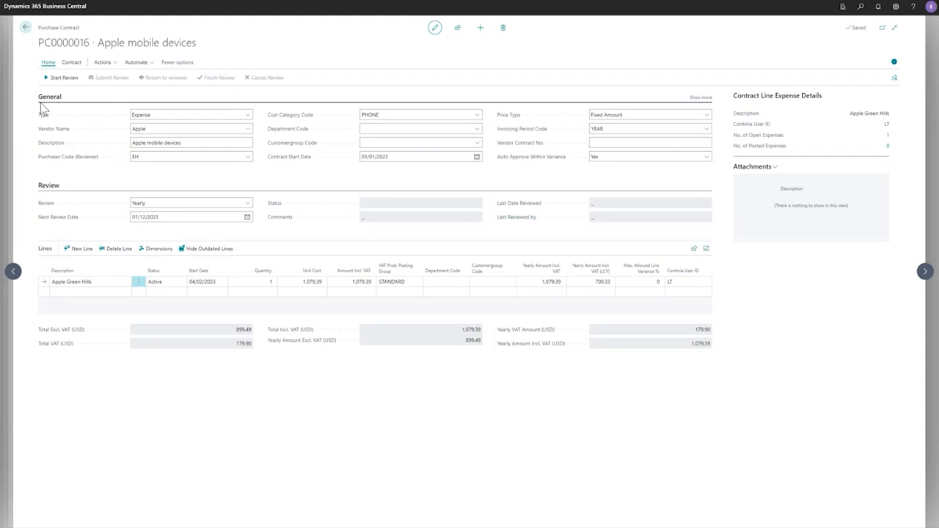
{"action": "left_click", "coordinate": [26, 27]}
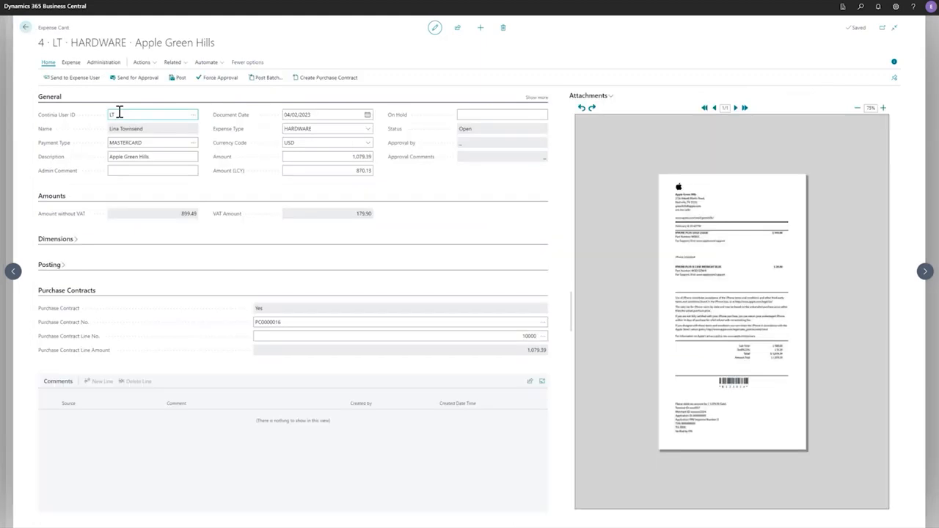
Examine the Purchase Contract requirement in the full expense type list, keep HARDWARE, and return to the expenses list
{"action": "left_click", "coordinate": [371, 132]}
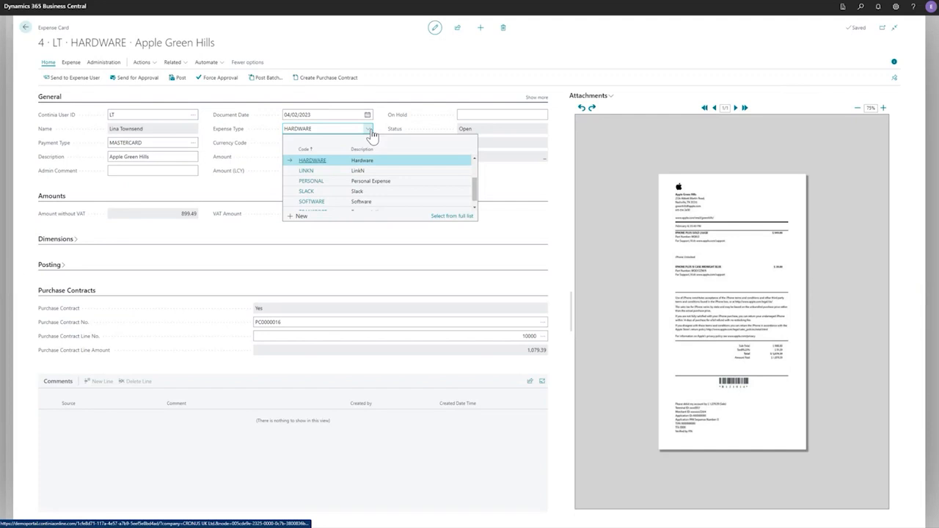
{"action": "left_click", "coordinate": [449, 216]}
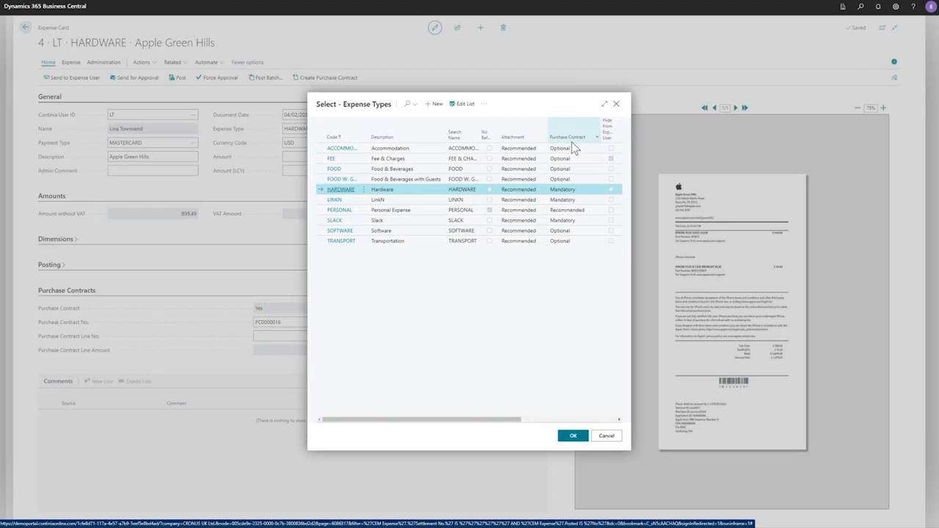
{"action": "mouse_move", "coordinate": [571, 143]}
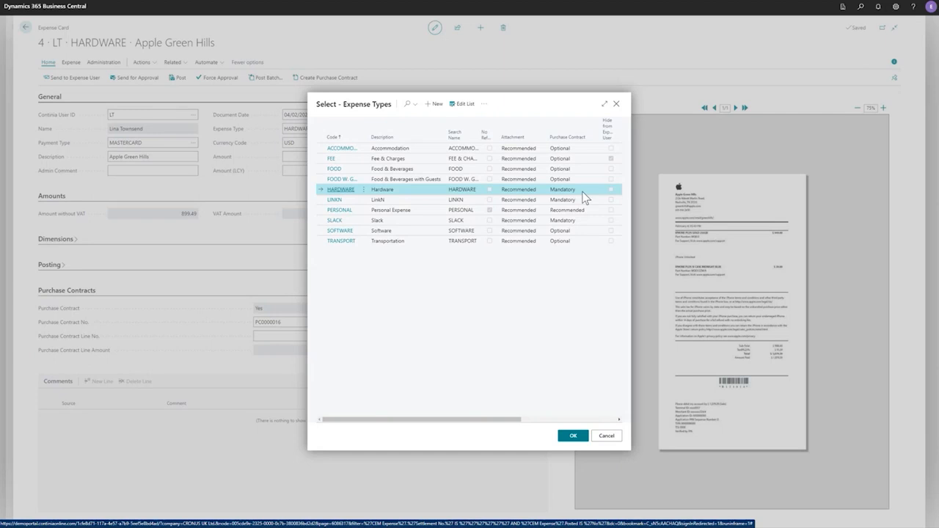
{"action": "left_click", "coordinate": [573, 437]}
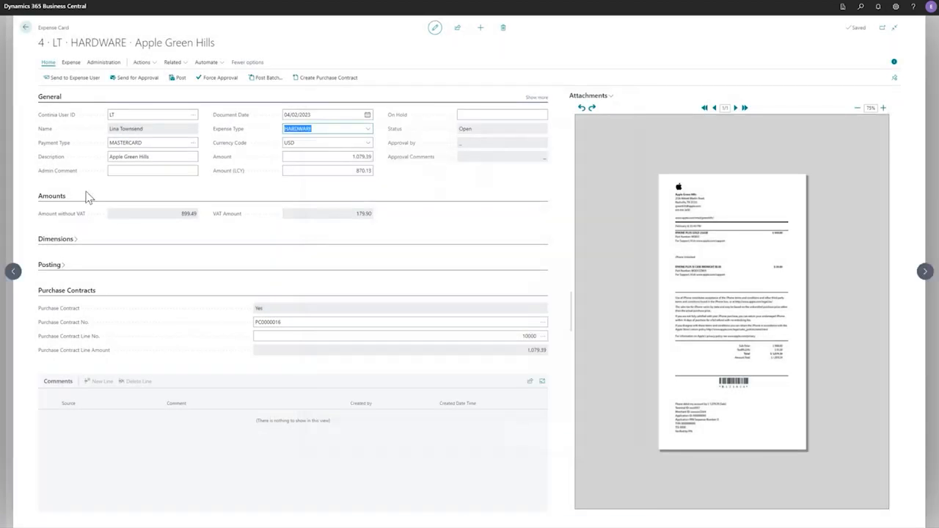
{"action": "left_click", "coordinate": [26, 29]}
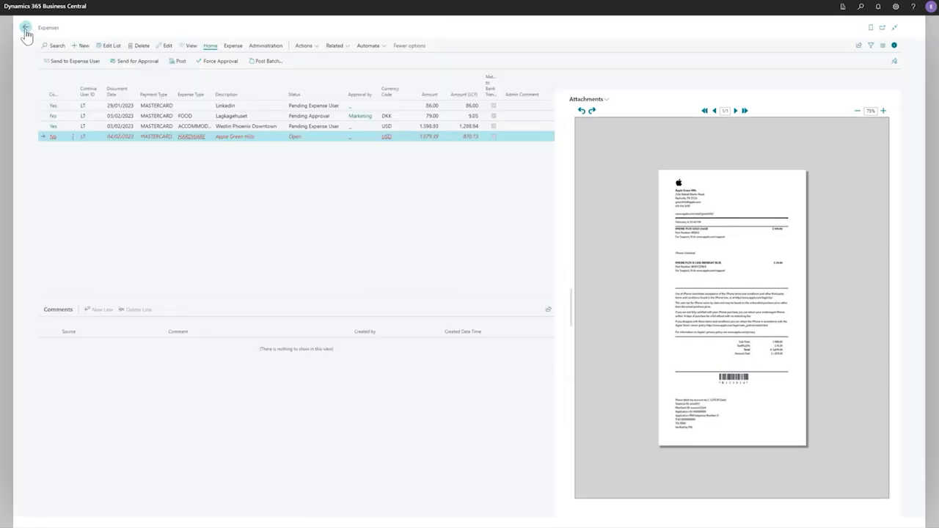
Open the LinkedIn expense and assign it to the LinkN social media subscription purchase contract
{"action": "left_click", "coordinate": [193, 106]}
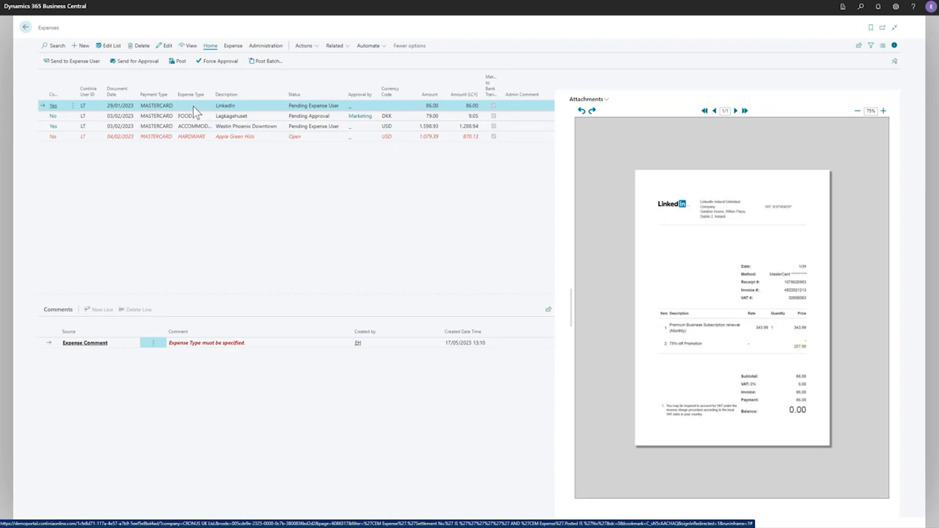
{"action": "left_click", "coordinate": [53, 107]}
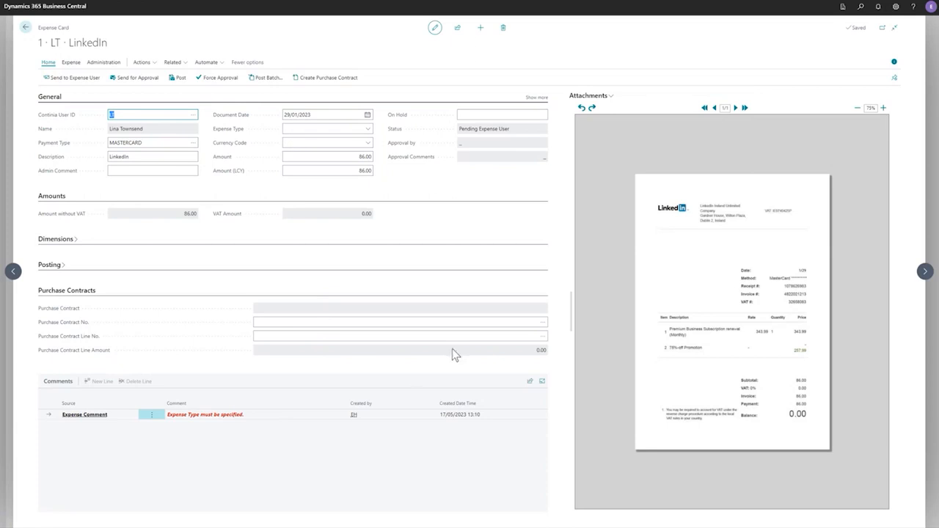
{"action": "left_click", "coordinate": [543, 324]}
{"action": "left_click", "coordinate": [543, 324]}
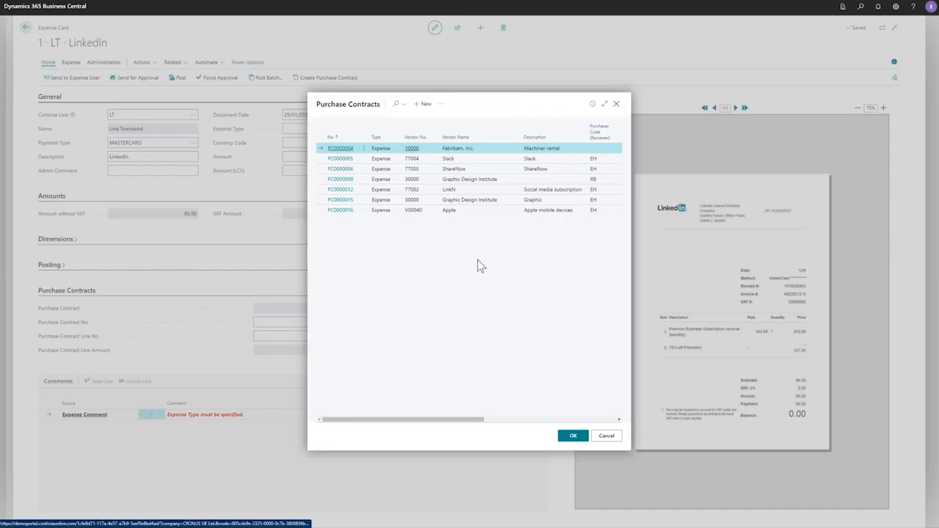
{"action": "left_click", "coordinate": [340, 189]}
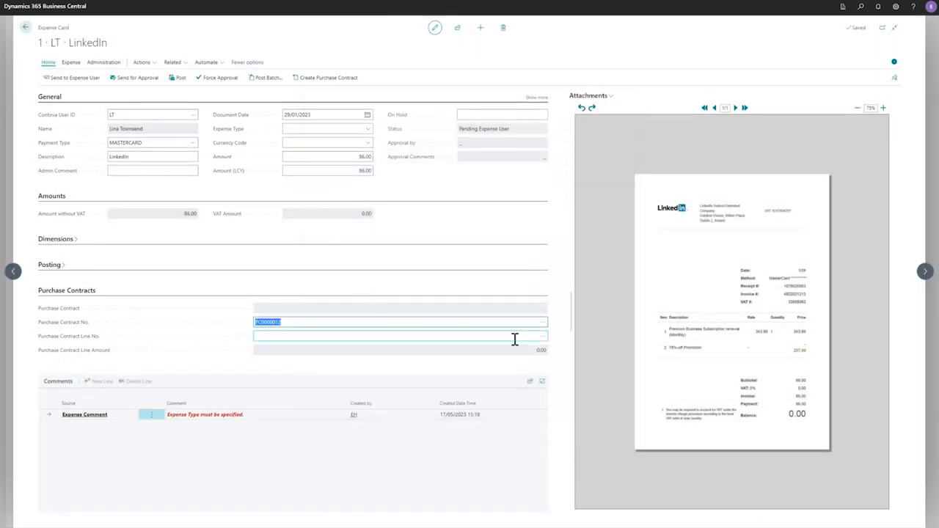
Create a new contract line from the LinkedIn expense, expand the contract's lines, and return to the expenses list
{"action": "left_click", "coordinate": [543, 336]}
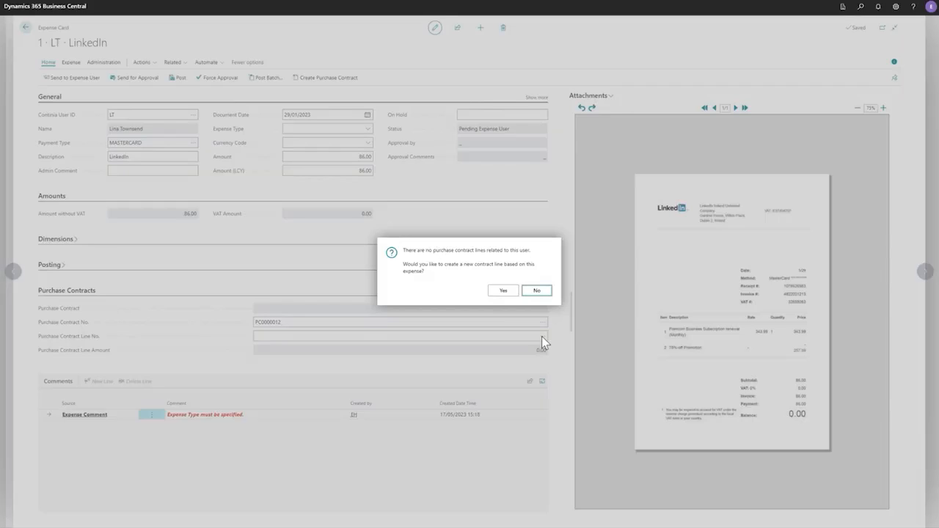
{"action": "left_click", "coordinate": [504, 293]}
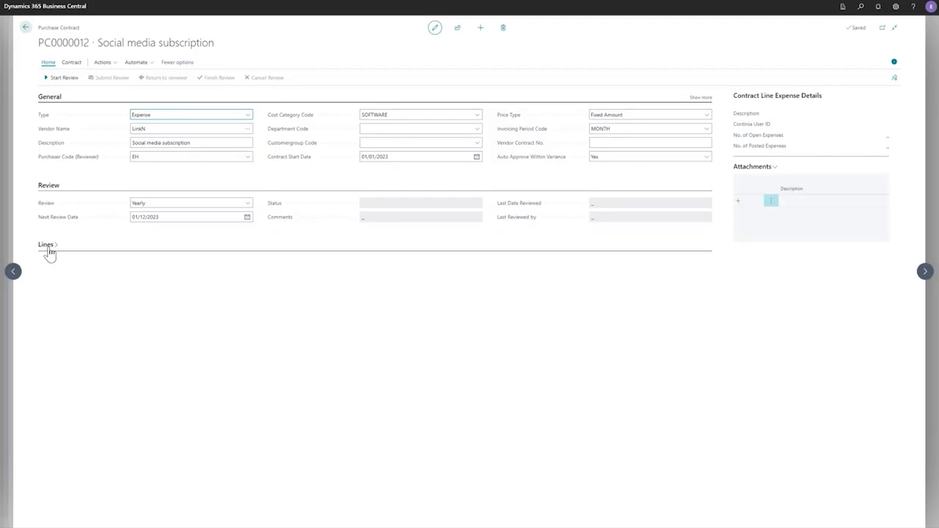
{"action": "left_click", "coordinate": [48, 249]}
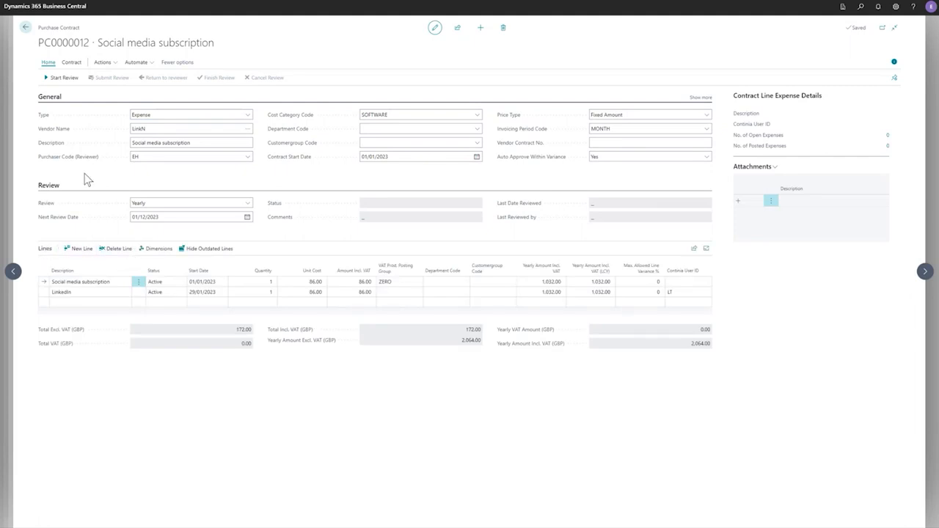
{"action": "left_click", "coordinate": [26, 28]}
{"action": "left_click", "coordinate": [25, 28]}
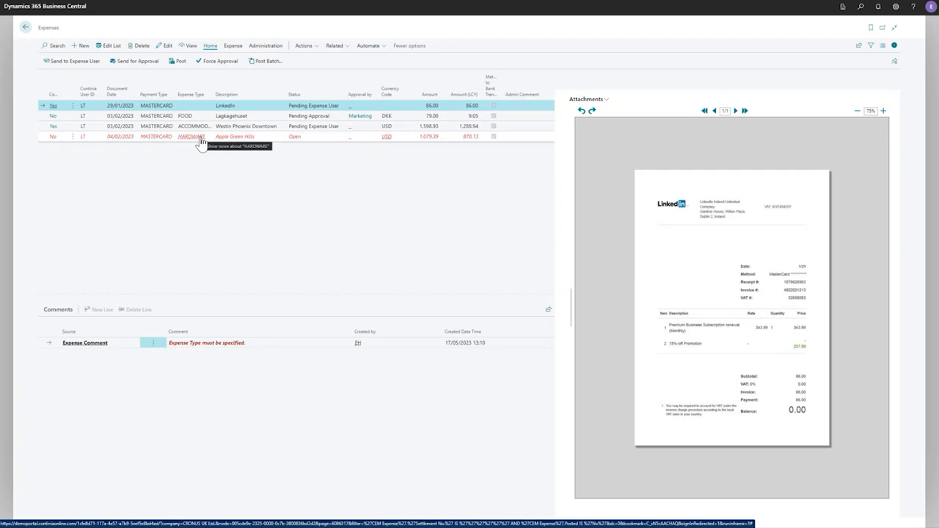
Switch to the mobile expense app and open the LinkedIn expense from the open expenses
{"action": "key", "text": "ctrl+a"}
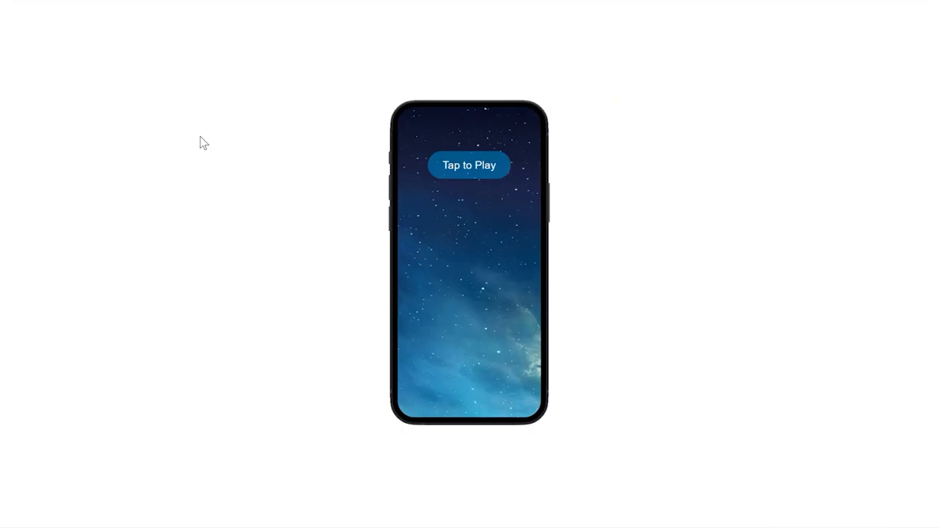
{"action": "left_click", "coordinate": [446, 173]}
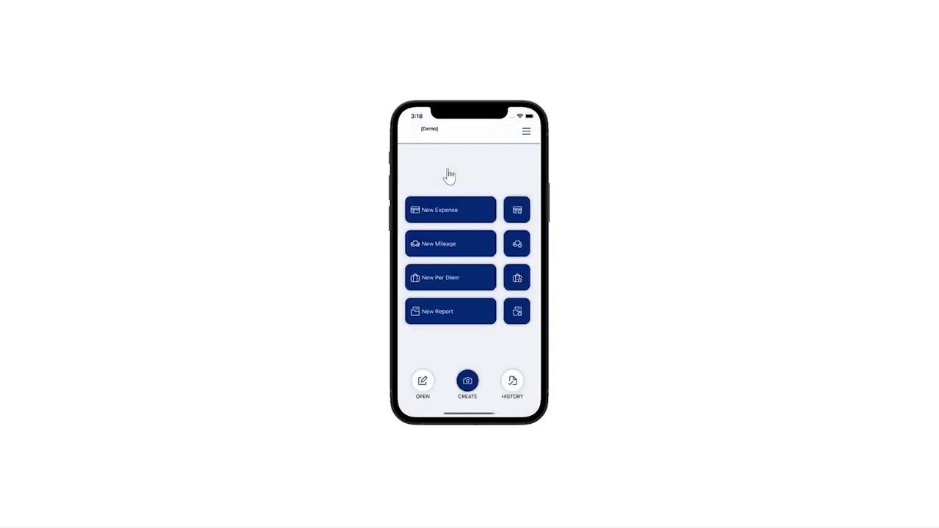
{"action": "left_click", "coordinate": [424, 383]}
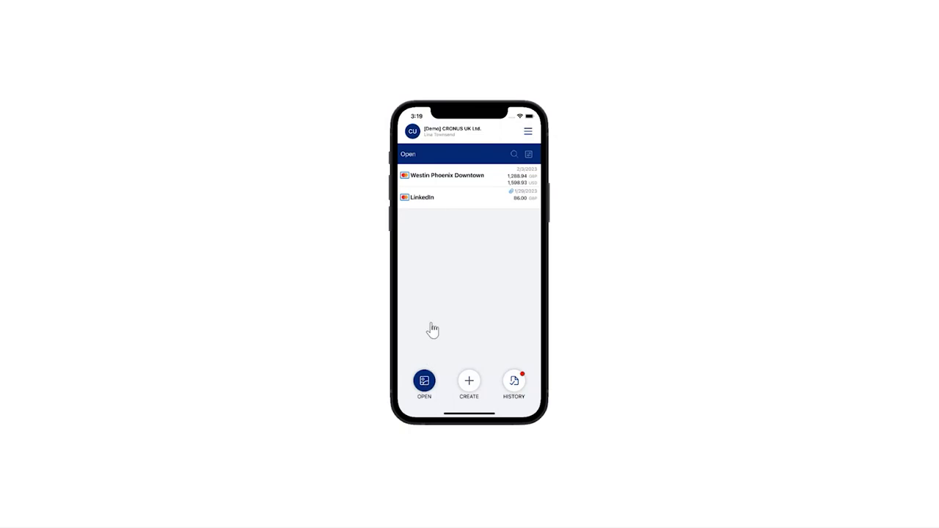
{"action": "left_click", "coordinate": [447, 205]}
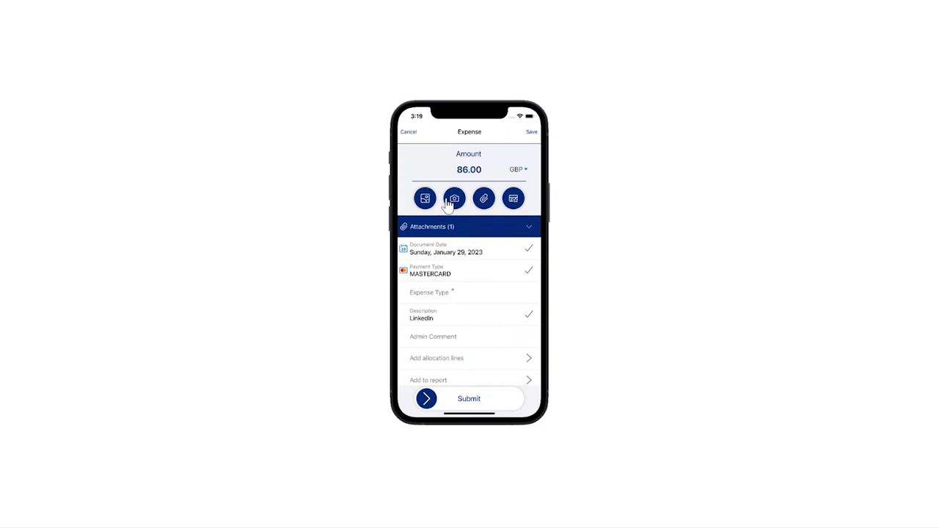
Set the LinkedIn expense's type to LINKN and save the expense
{"action": "left_click", "coordinate": [436, 298]}
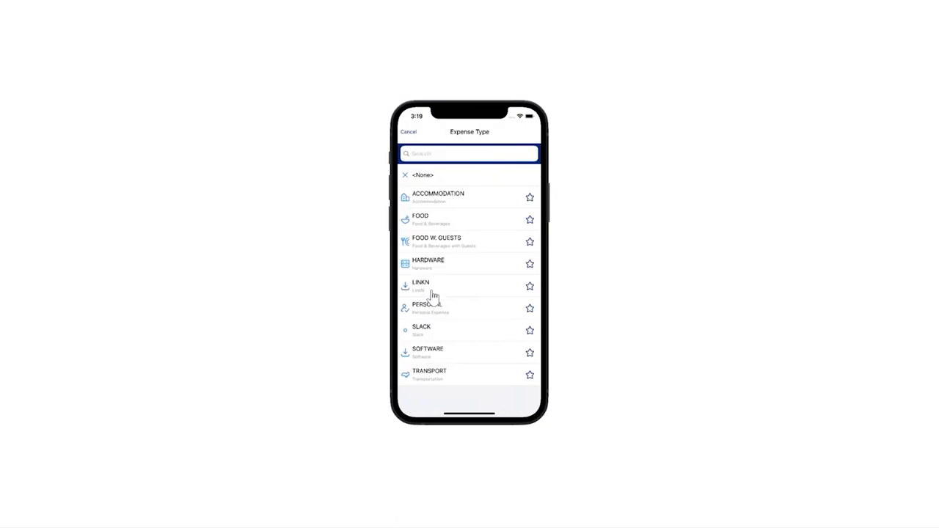
{"action": "left_click", "coordinate": [431, 286]}
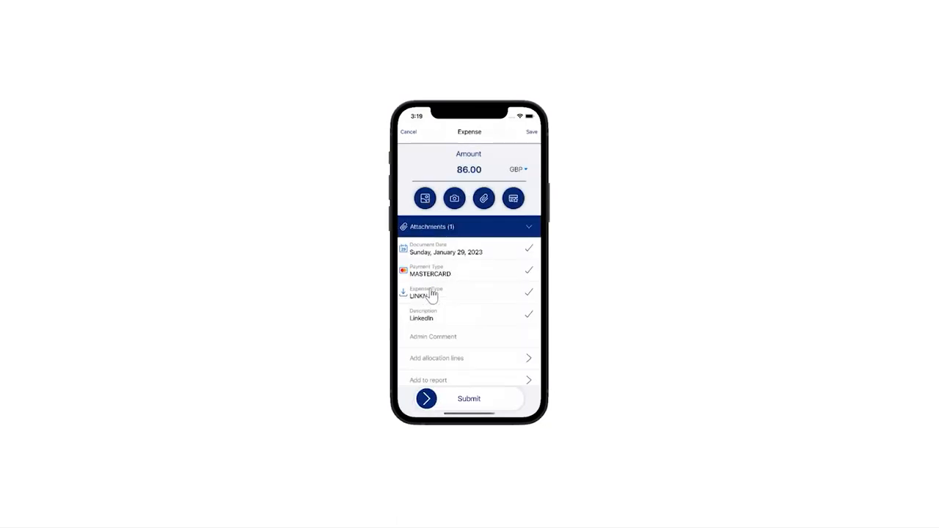
{"action": "left_click", "coordinate": [532, 133]}
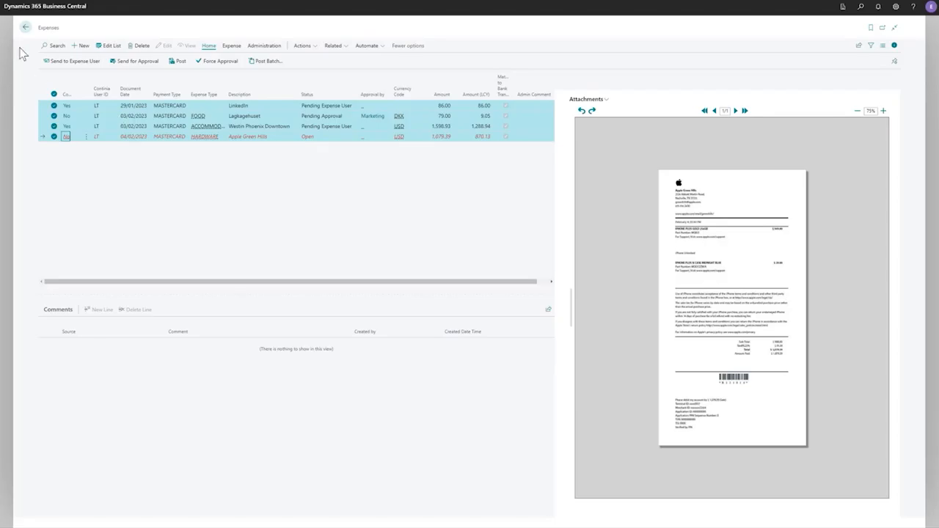
Switch back to Business Central and synchronize the expense data from the home page
{"action": "left_click", "coordinate": [26, 27]}
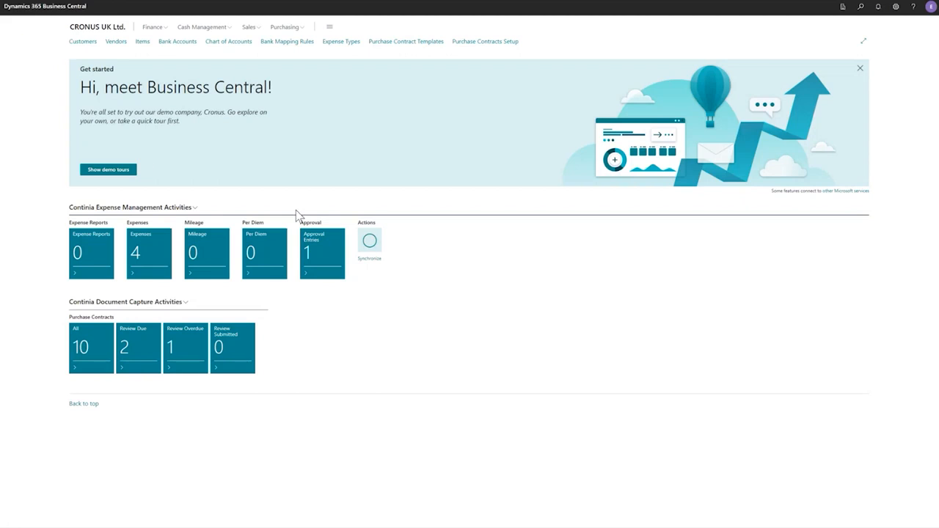
{"action": "left_click", "coordinate": [369, 242]}
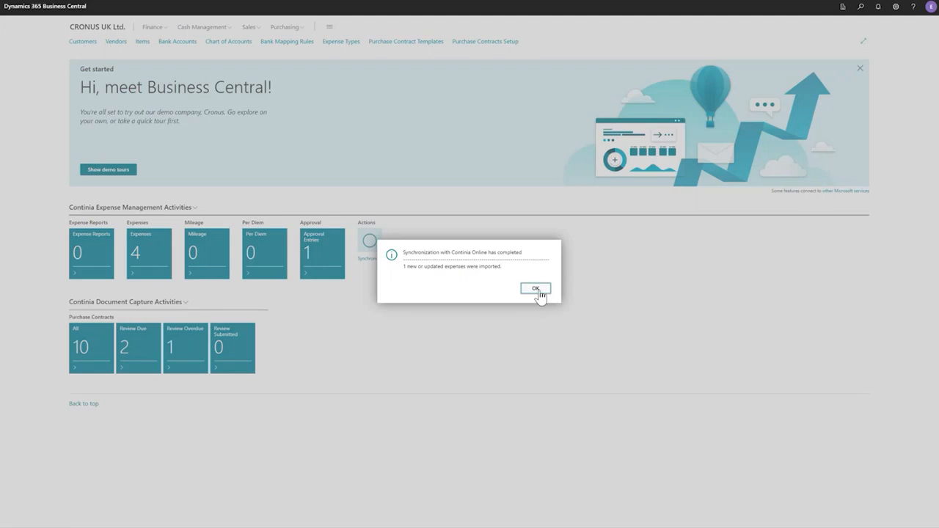
{"action": "left_click", "coordinate": [535, 288]}
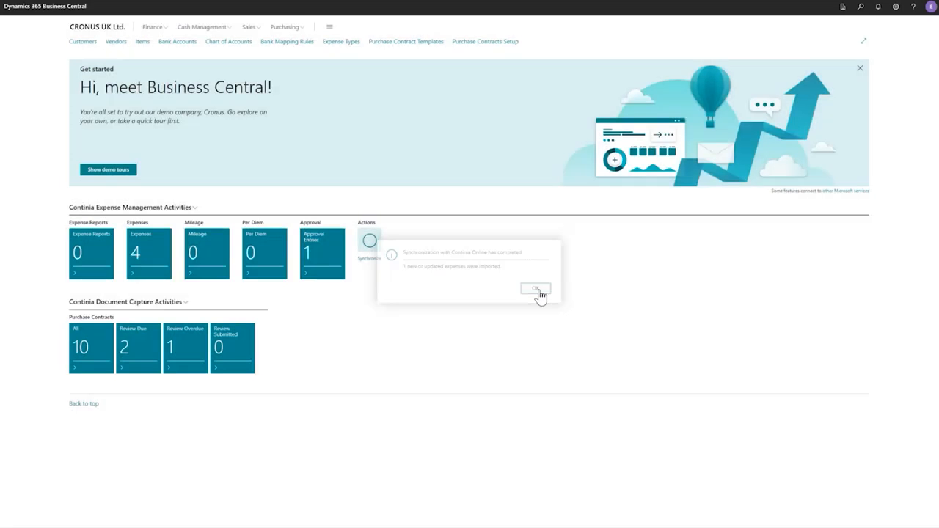
Open the LinkedIn expense from the expenses list to check its expense type and purchase contract details, then leave it
{"action": "left_click", "coordinate": [151, 262]}
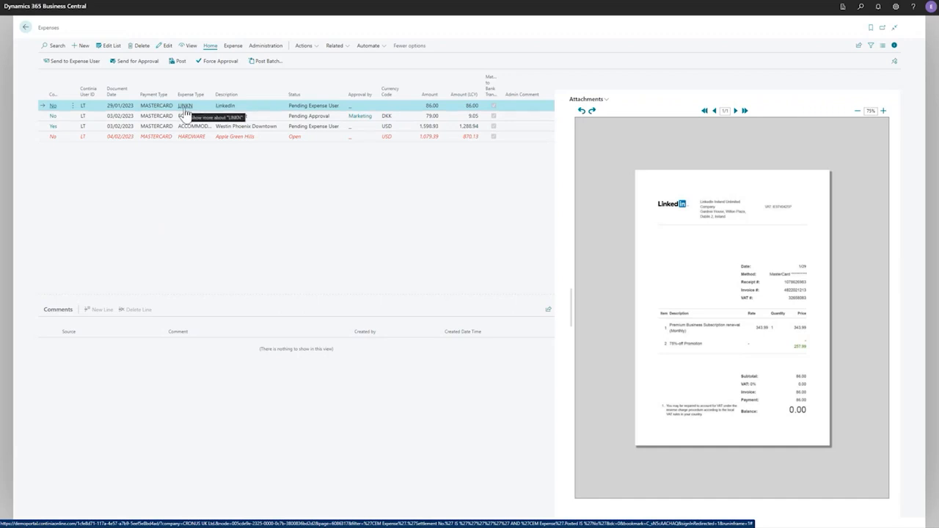
{"action": "left_click", "coordinate": [53, 107]}
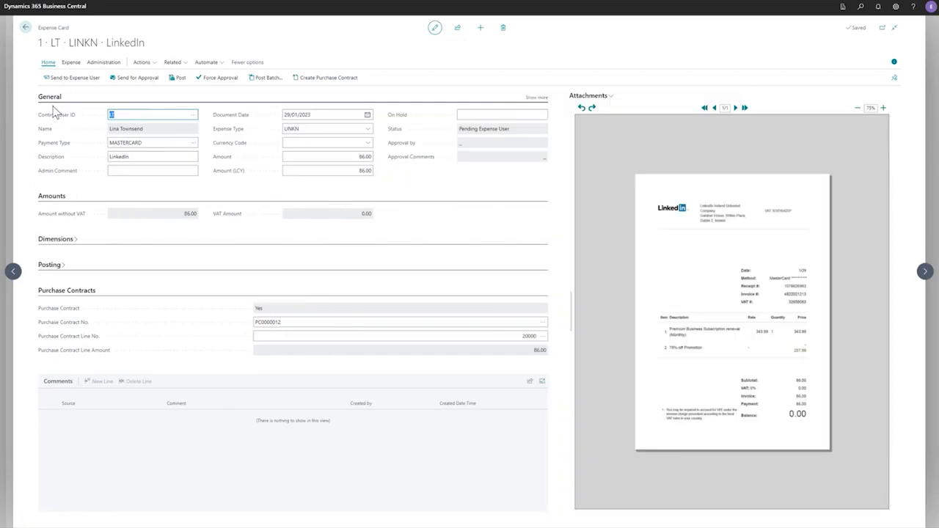
{"action": "left_click", "coordinate": [26, 29]}
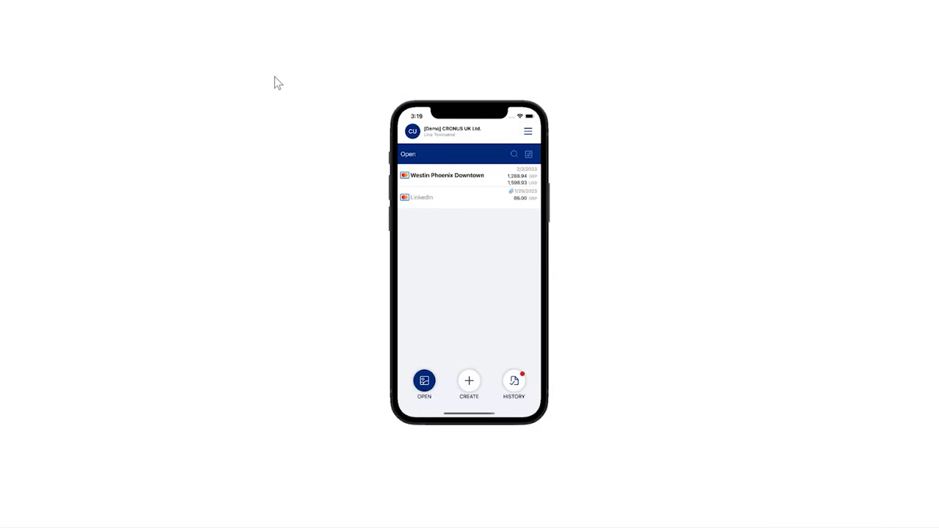
Switch to the mobile expense app, reopen the LinkedIn expense and submit it
{"action": "left_click", "coordinate": [445, 205]}
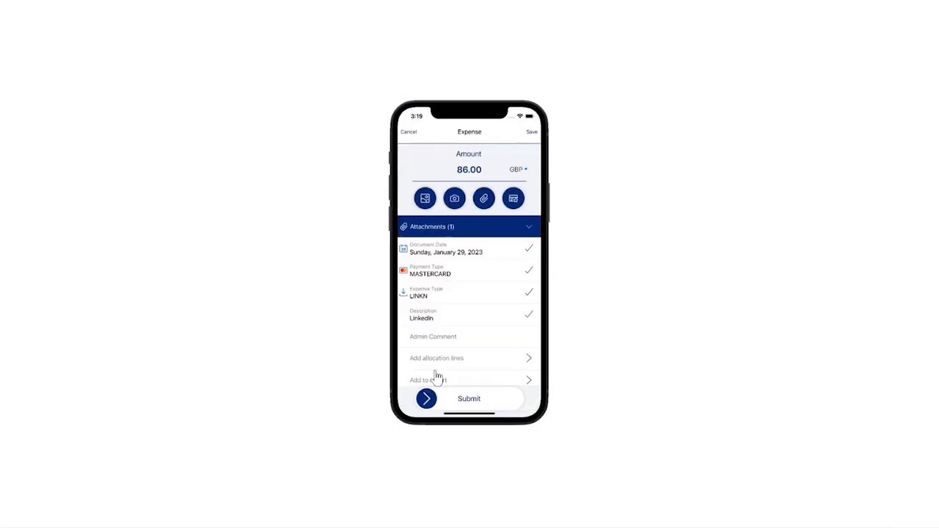
{"action": "left_click_drag", "start_coordinate": [469, 407], "coordinate": [533, 407]}
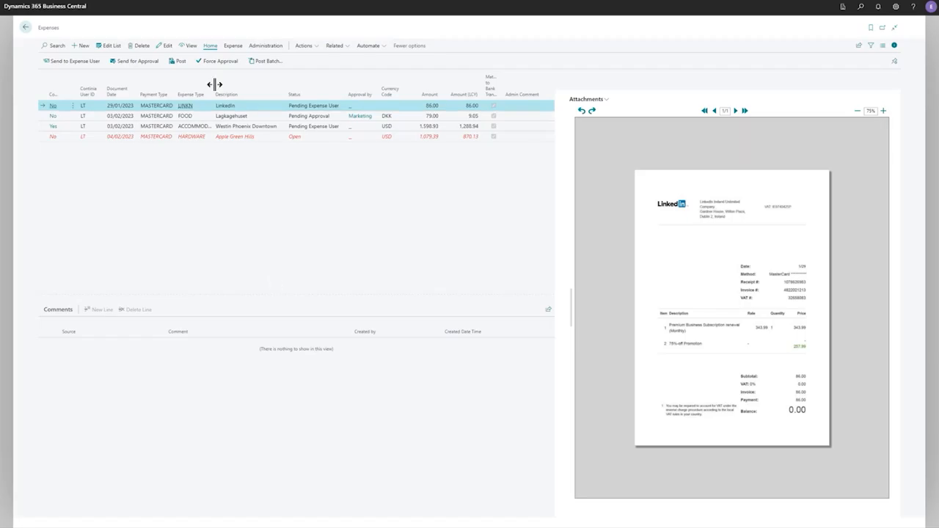
Switch back to Business Central and synchronize the submitted expense from the expenses list
{"action": "left_click", "coordinate": [266, 47]}
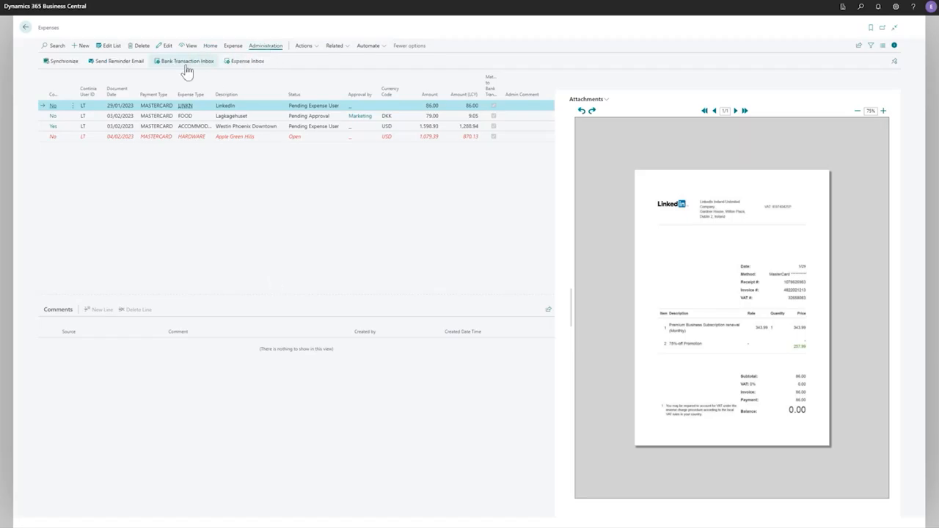
{"action": "left_click", "coordinate": [63, 64]}
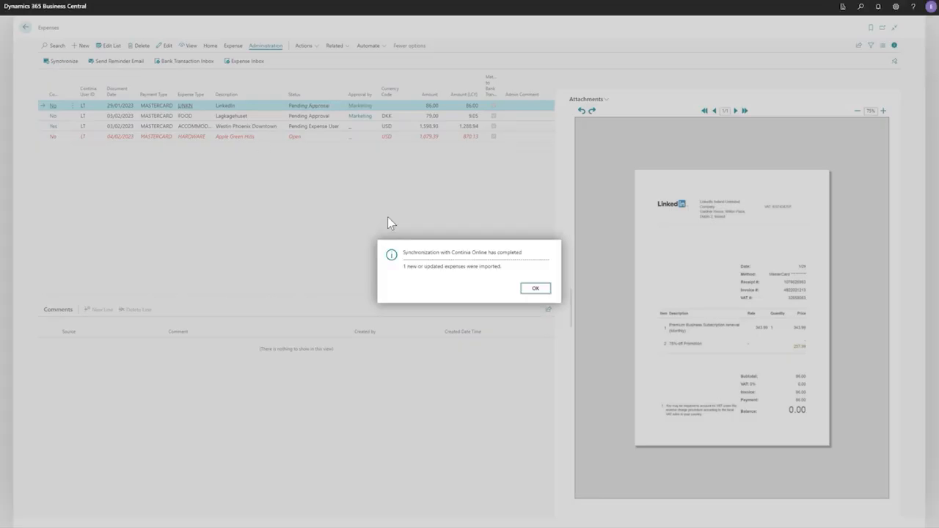
{"action": "left_click", "coordinate": [540, 290]}
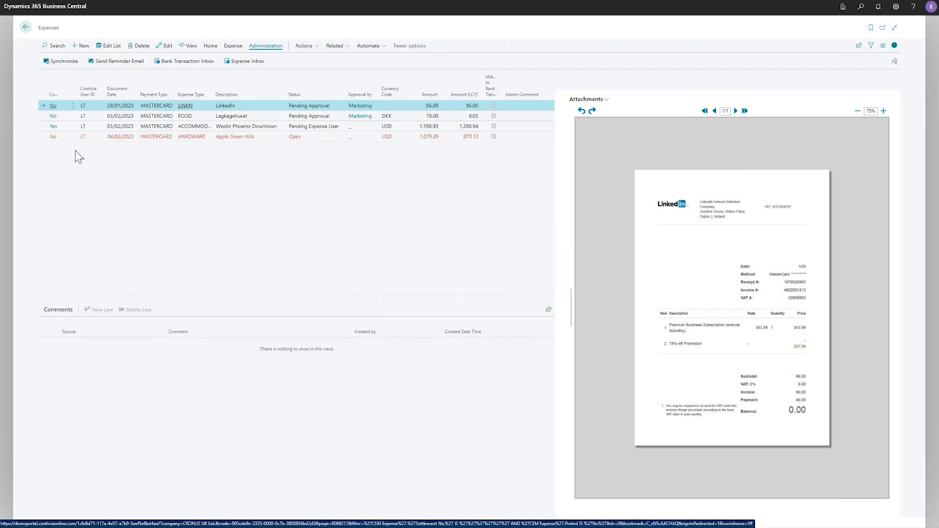
Open the LinkedIn expense, send it for approval and return to the expenses list
{"action": "left_click", "coordinate": [53, 107]}
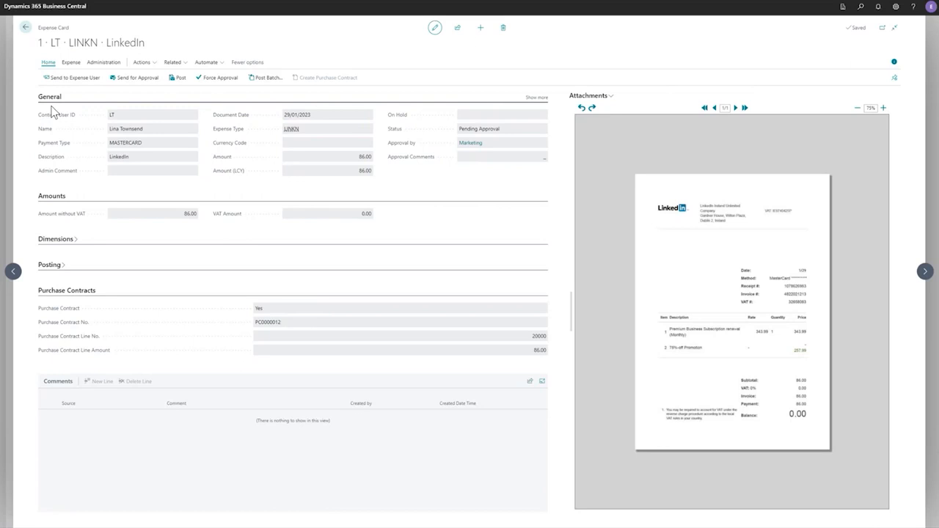
{"action": "left_click", "coordinate": [138, 77]}
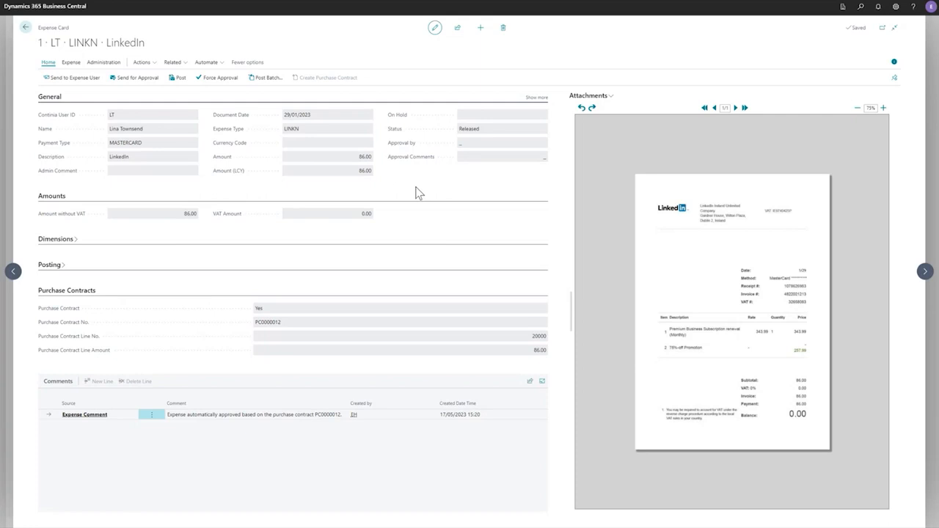
{"action": "left_click", "coordinate": [25, 29]}
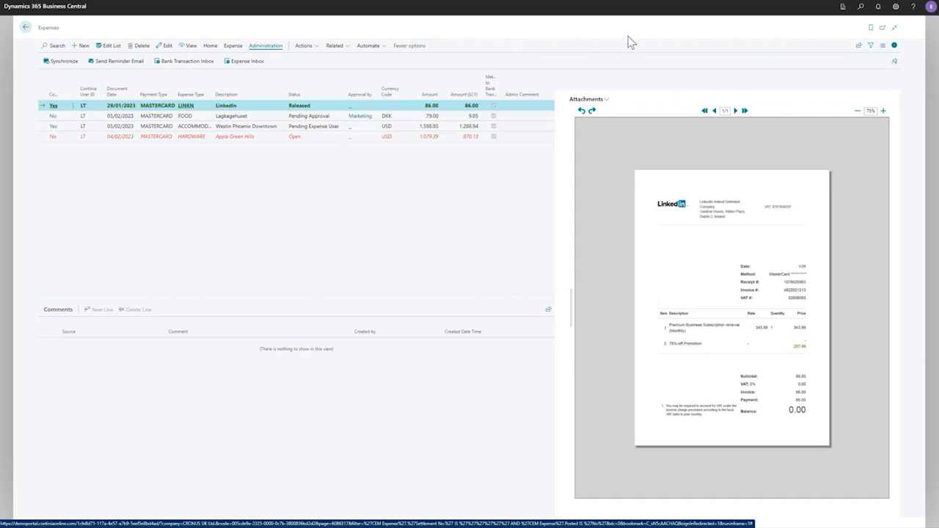
Search for "expense types" and open the list to review each type's purchase contract requirement, then return to the home page
{"action": "left_click", "coordinate": [860, 7]}
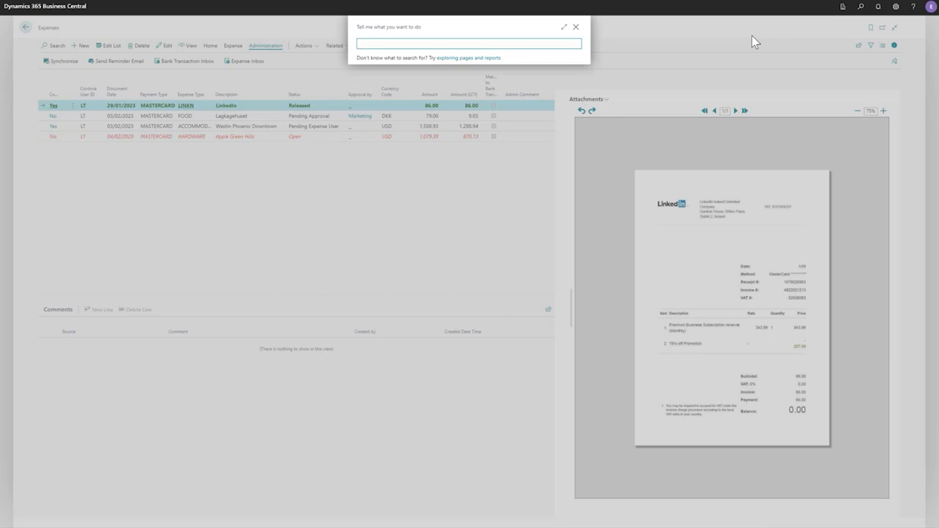
{"action": "type", "text": "expense types"}
{"action": "left_click", "coordinate": [390, 74]}
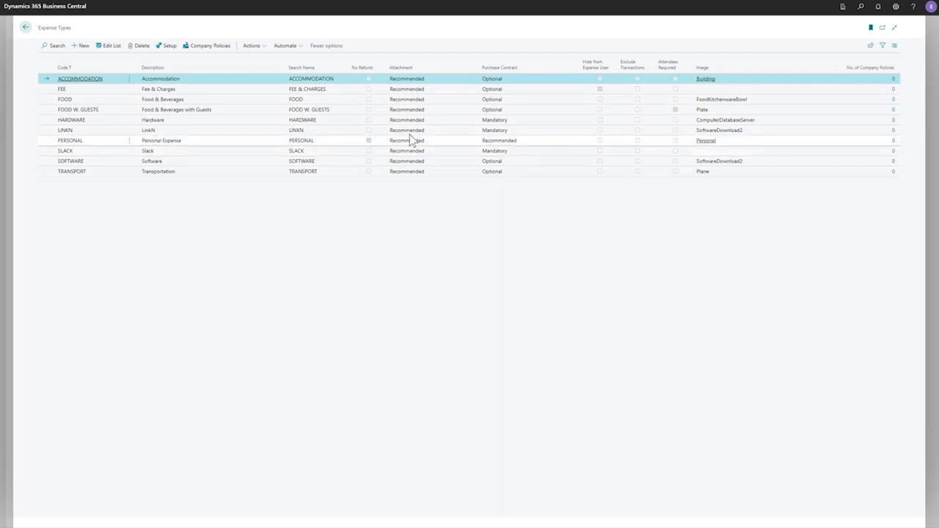
{"action": "left_click", "coordinate": [25, 28]}
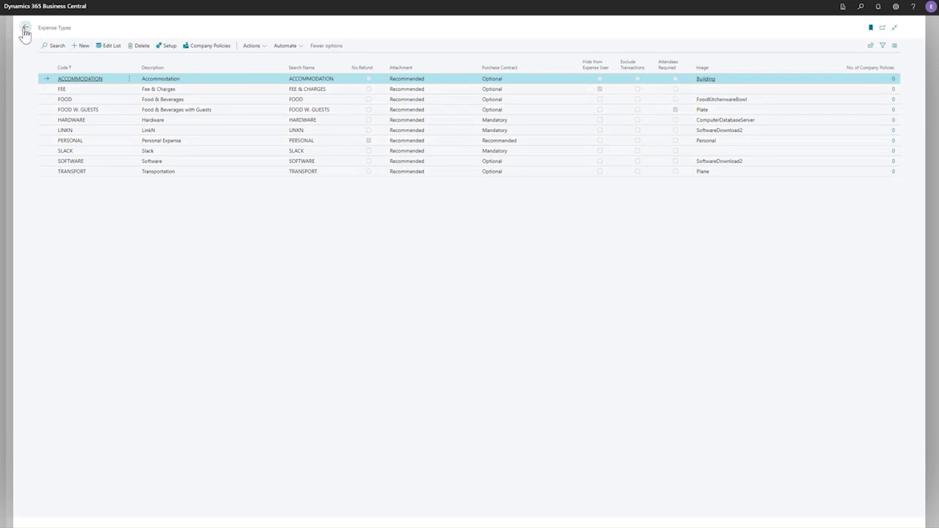
{"action": "left_click", "coordinate": [25, 28]}
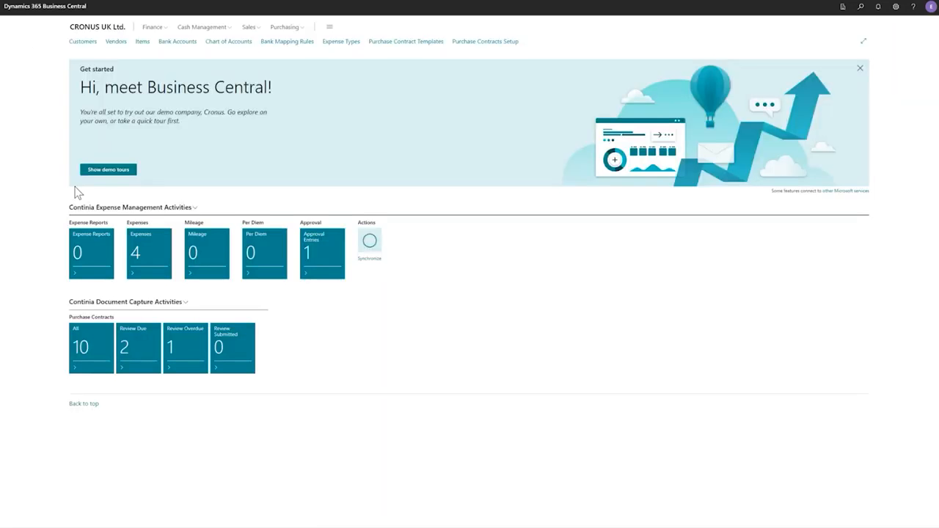
Review the purchase contract lists for all contracts, overdue reviews and due reviews in turn, returning to the home page after each
{"action": "left_click", "coordinate": [90, 354]}
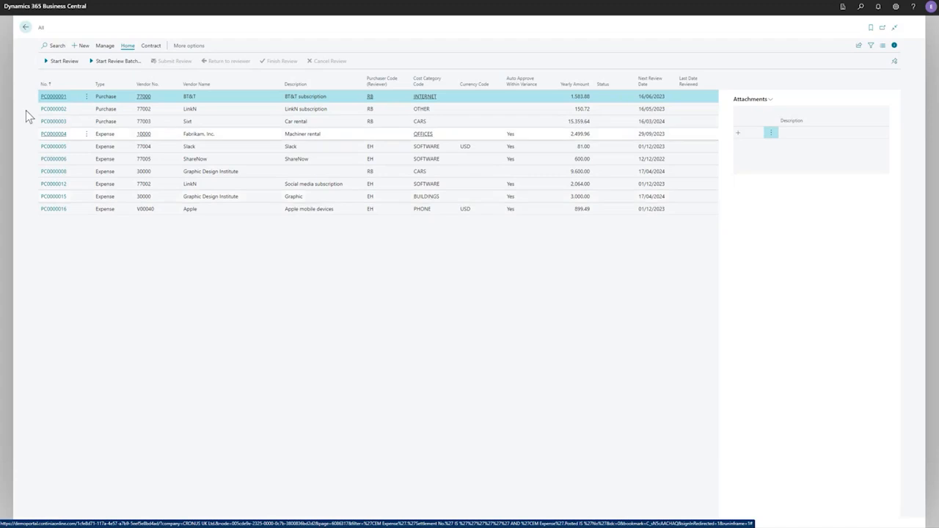
{"action": "left_click", "coordinate": [26, 30]}
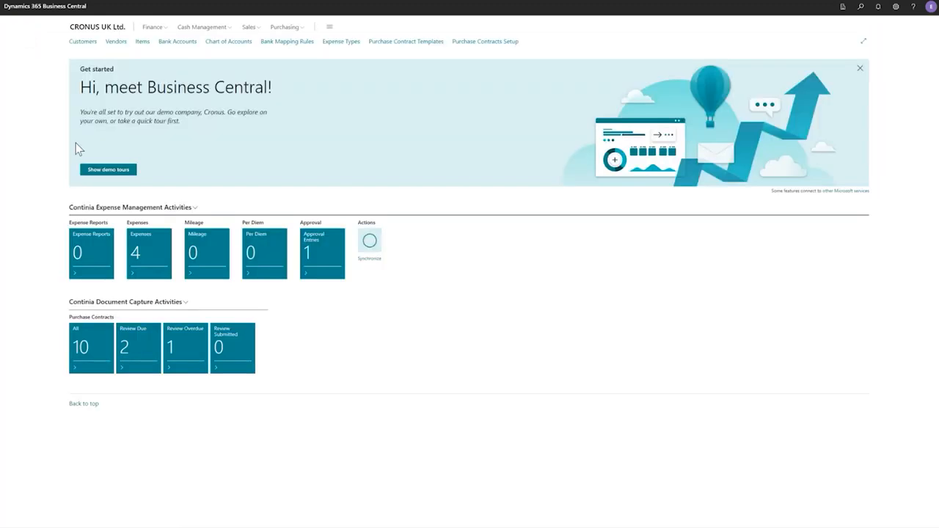
{"action": "left_click", "coordinate": [189, 353]}
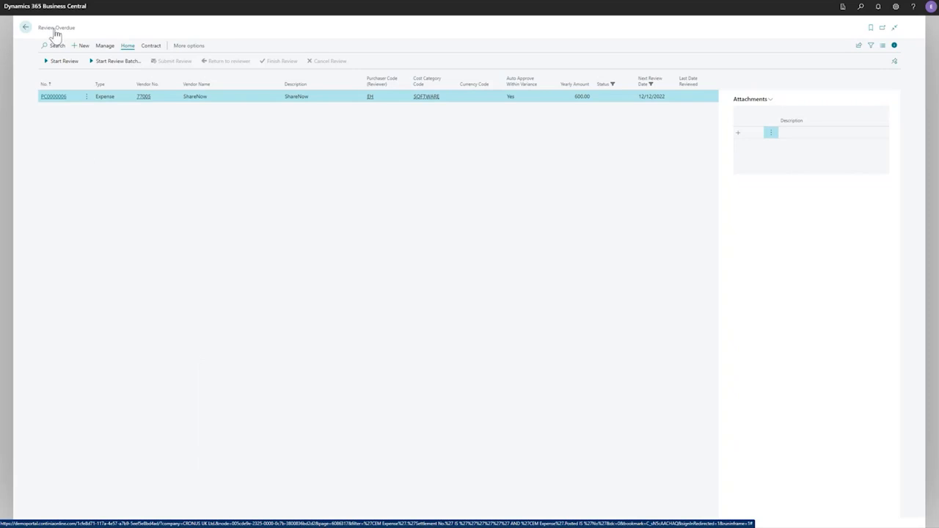
{"action": "left_click", "coordinate": [26, 30]}
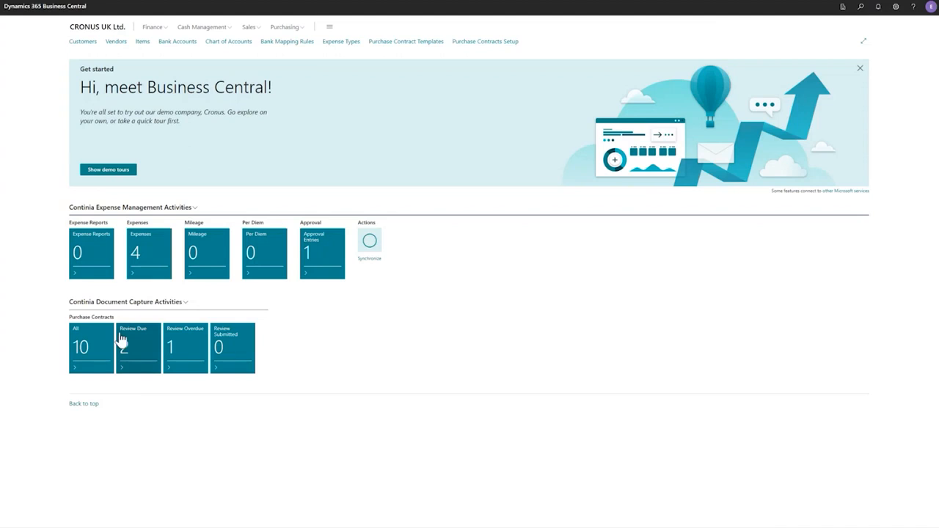
{"action": "left_click", "coordinate": [139, 356]}
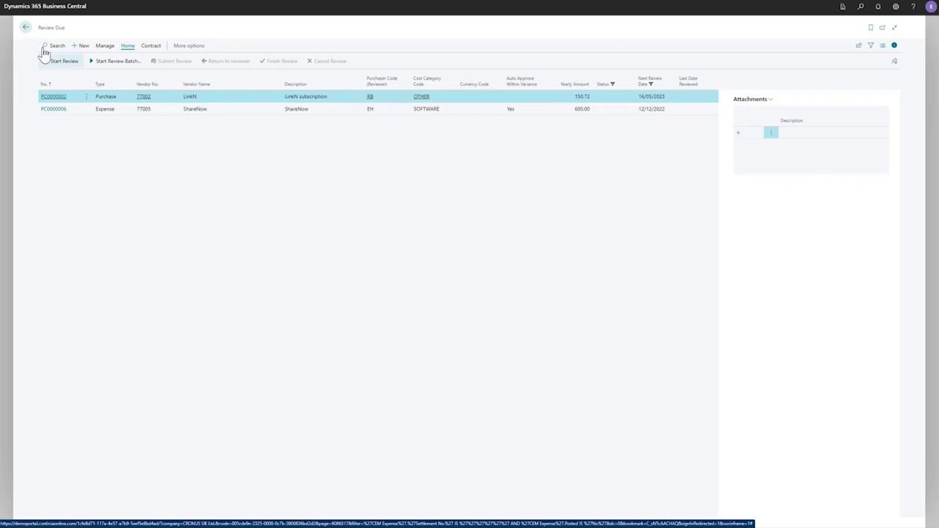
{"action": "left_click", "coordinate": [25, 29]}
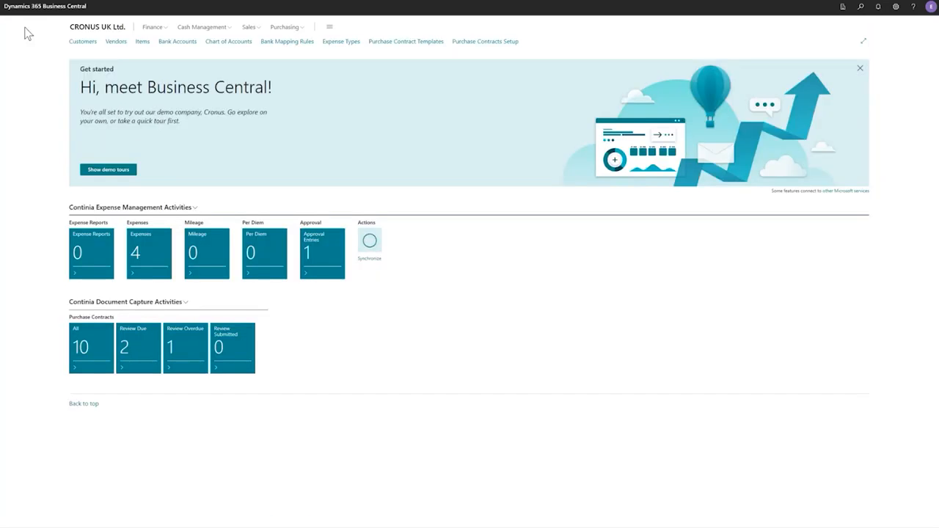